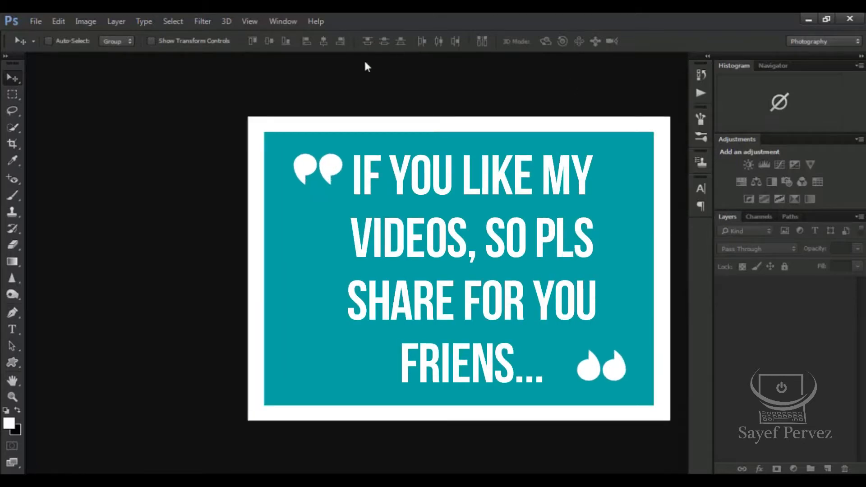
Review the Apple, bottle and Watermelon source images in the Fruits folder, and return to Photoshop
{"action": "left_click", "coordinate": [803, 19]}
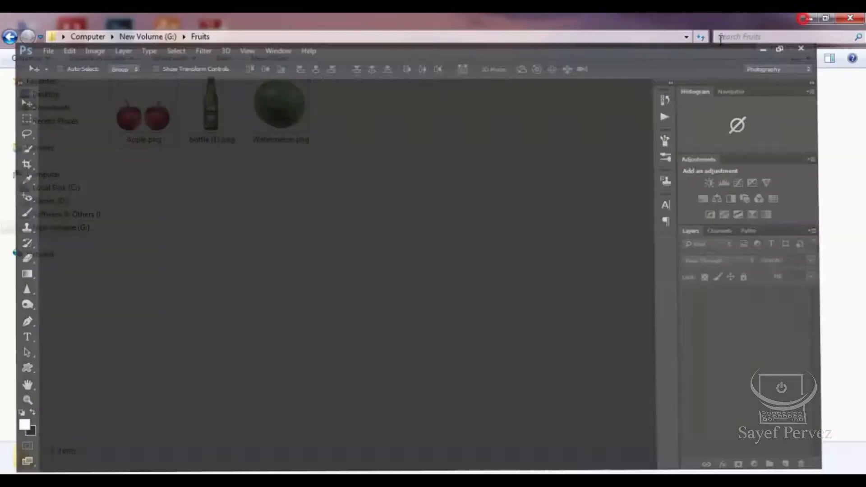
{"action": "left_click_drag", "start_coordinate": [462, 128], "coordinate": [136, 153]}
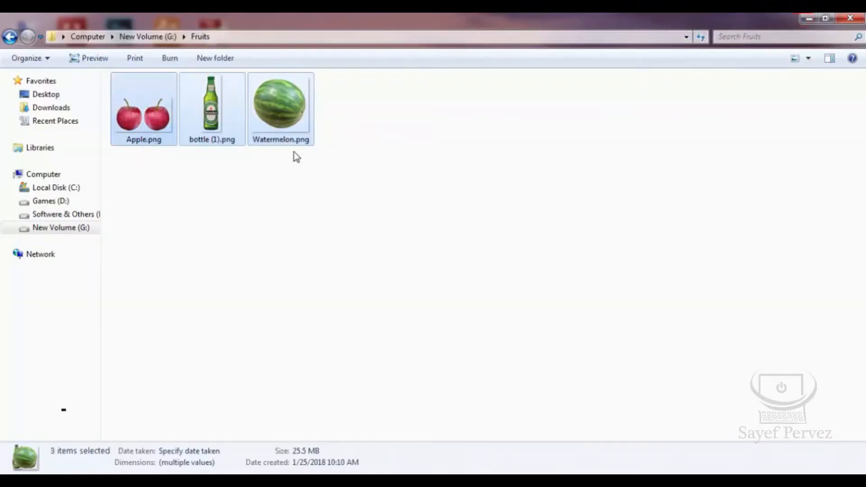
{"action": "left_click_drag", "start_coordinate": [346, 138], "coordinate": [135, 149]}
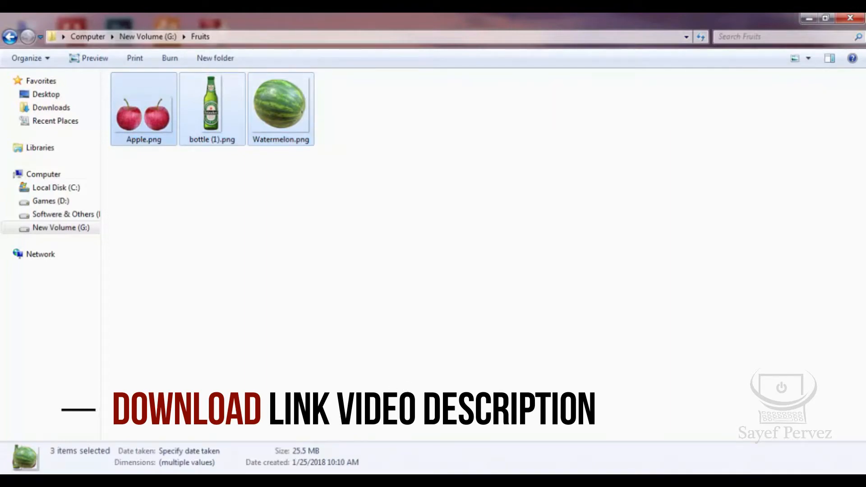
{"action": "left_click", "coordinate": [234, 471]}
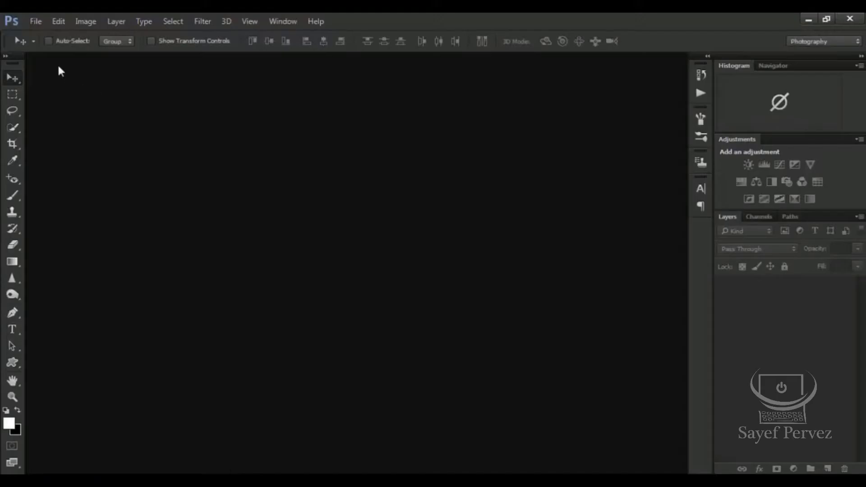
Create a new 1920 by 1080 pixel document at 72 pixels/inch in RGB Color with a white background
{"action": "left_click", "coordinate": [32, 24]}
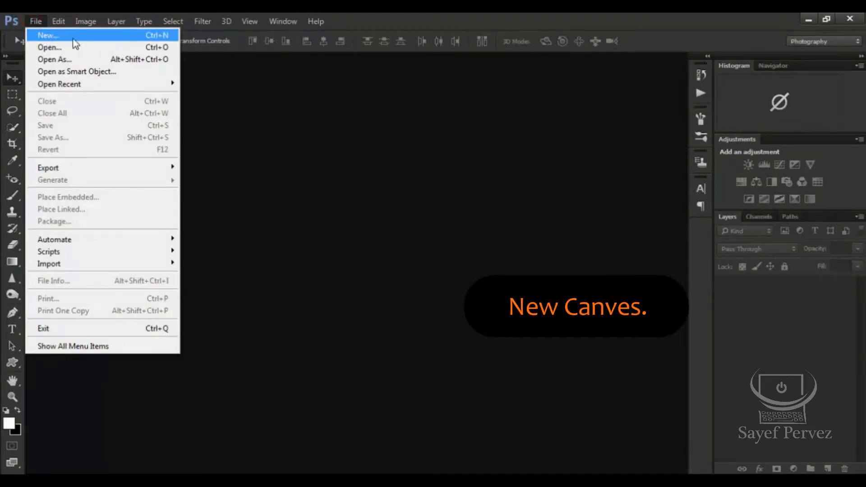
{"action": "left_click", "coordinate": [73, 37]}
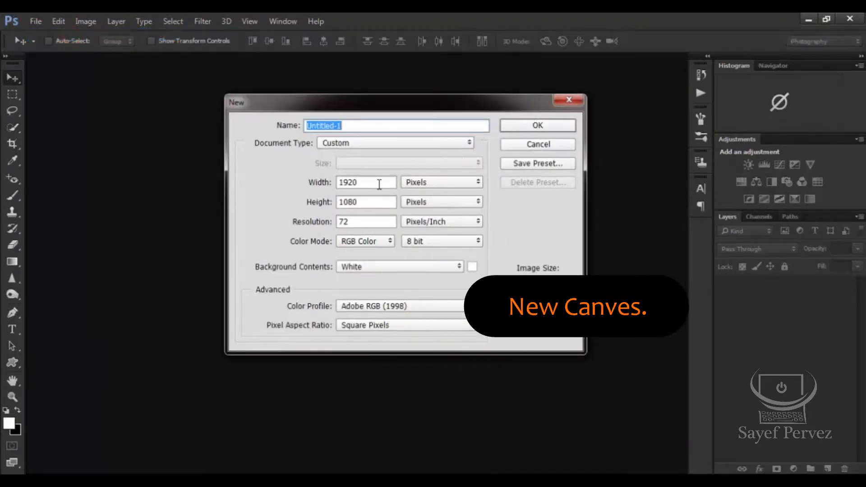
{"action": "left_click_drag", "start_coordinate": [378, 183], "coordinate": [319, 190]}
{"action": "left_click_drag", "start_coordinate": [368, 201], "coordinate": [314, 230]}
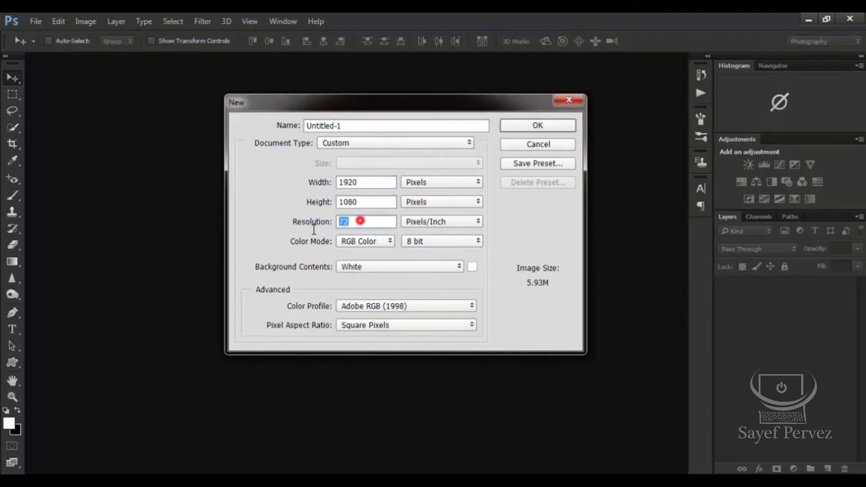
{"action": "left_click", "coordinate": [551, 128]}
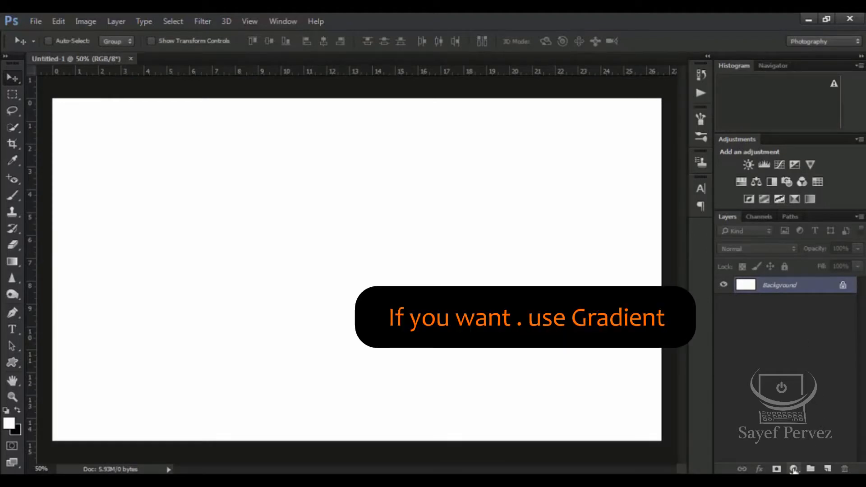
Add a Gradient Fill layer above the background using the Neutral Density preset
{"action": "left_click", "coordinate": [794, 469]}
{"action": "left_click", "coordinate": [749, 205]}
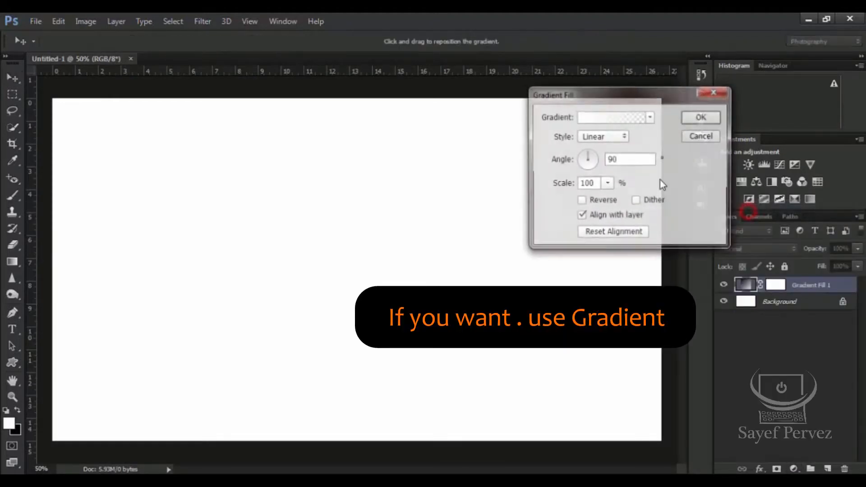
{"action": "left_click", "coordinate": [639, 118]}
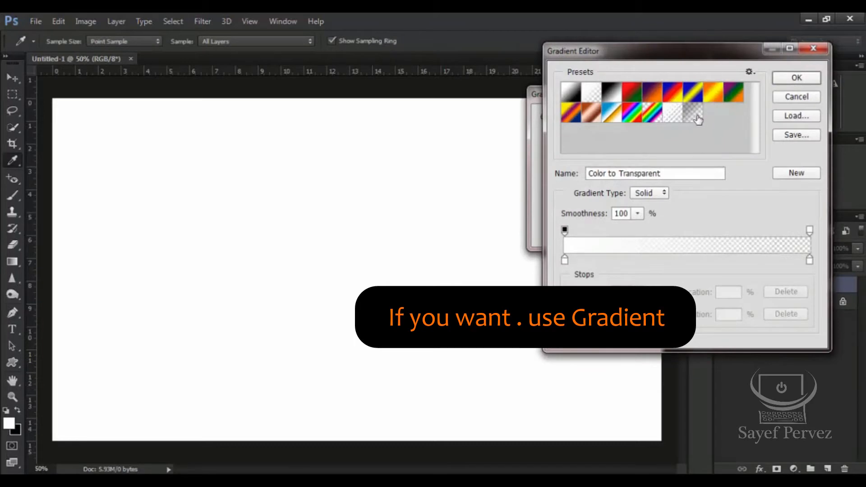
{"action": "left_click", "coordinate": [696, 115]}
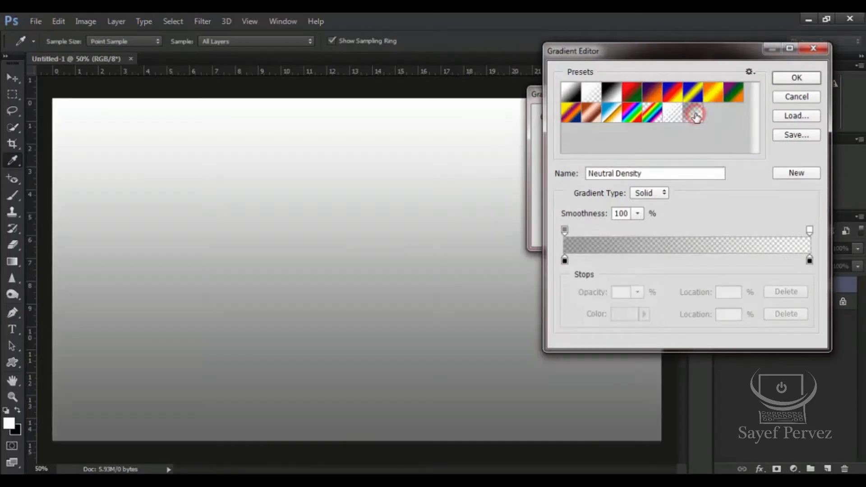
{"action": "left_click", "coordinate": [796, 78]}
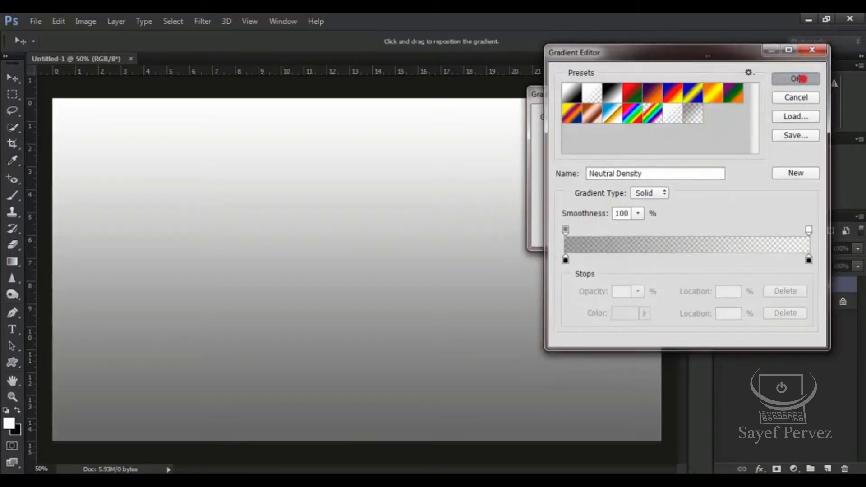
Make the gradient fill radial and reversed with a scale of 450%, and apply it
{"action": "left_click", "coordinate": [609, 137]}
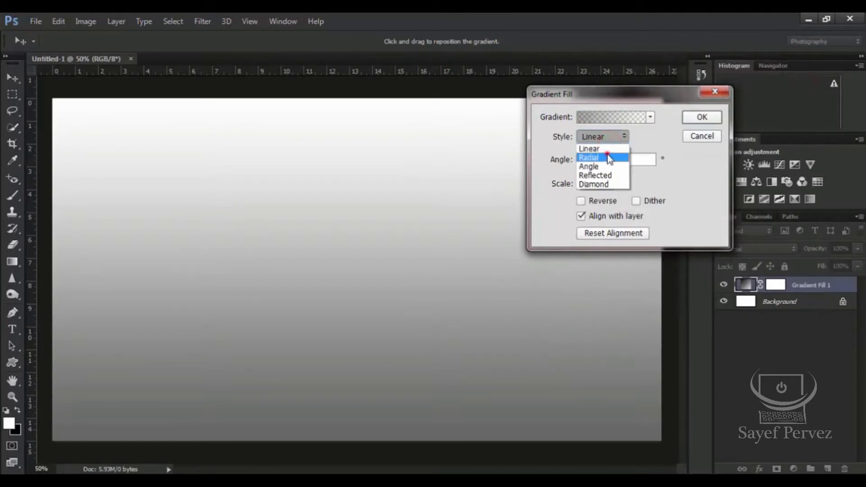
{"action": "left_click", "coordinate": [610, 158]}
{"action": "left_click", "coordinate": [582, 201]}
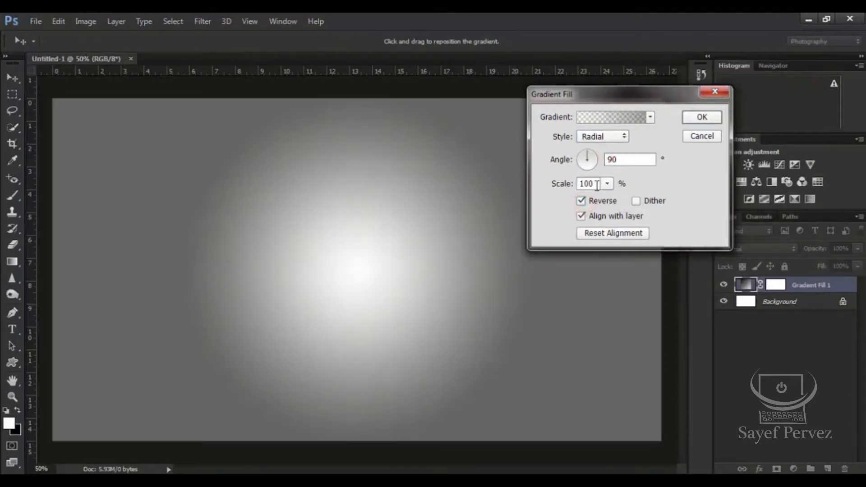
{"action": "double_click", "coordinate": [588, 184]}
{"action": "type", "text": "450"}
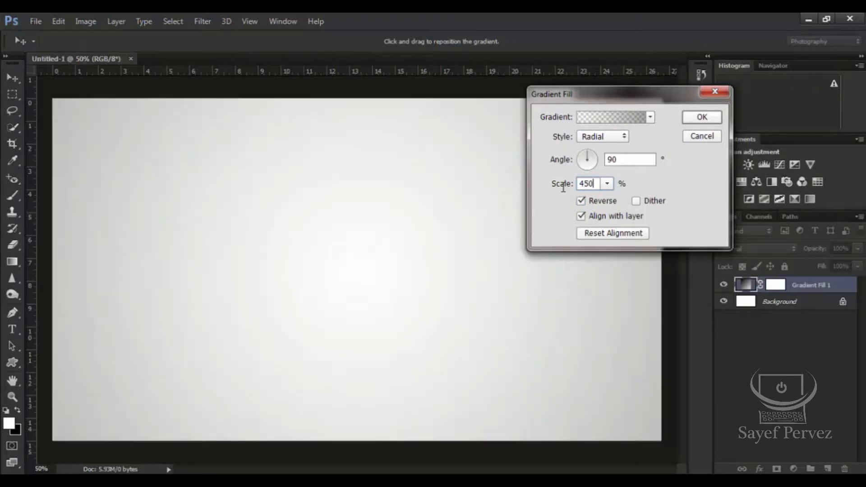
{"action": "left_click", "coordinate": [702, 118]}
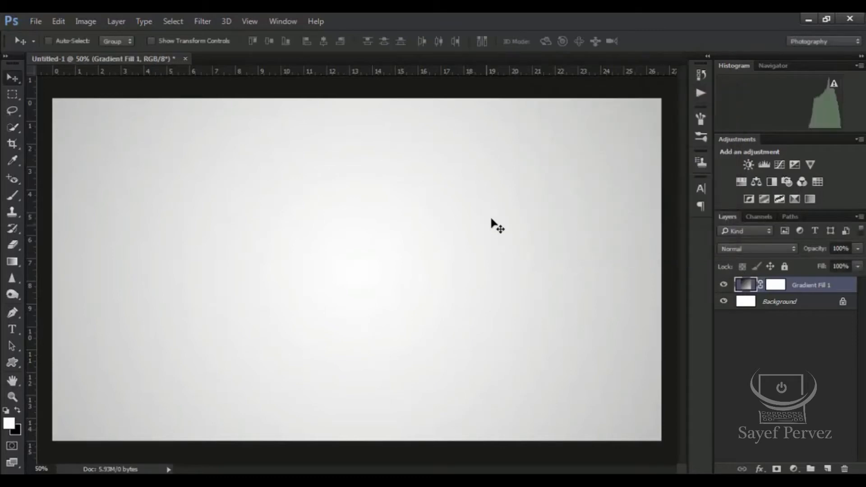
Place Apple.png from the Fruits folder into the document as a linked image
{"action": "left_click", "coordinate": [36, 20]}
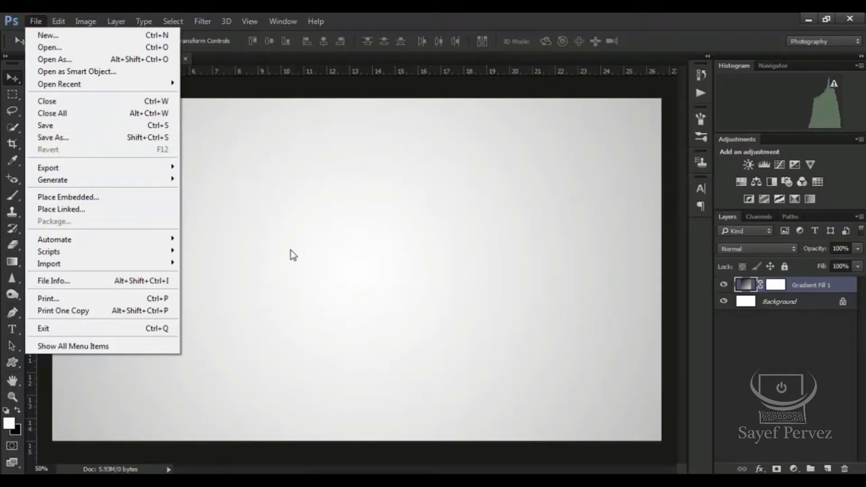
{"action": "left_click", "coordinate": [88, 209]}
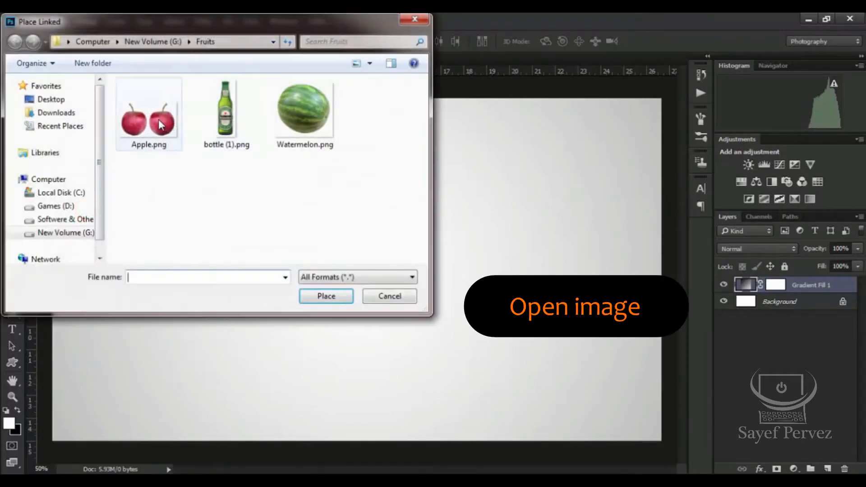
{"action": "left_click", "coordinate": [159, 119]}
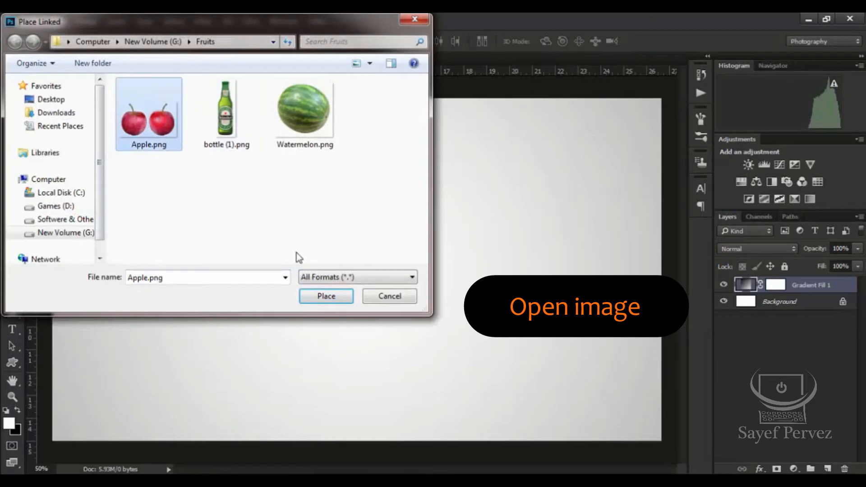
{"action": "left_click", "coordinate": [326, 297]}
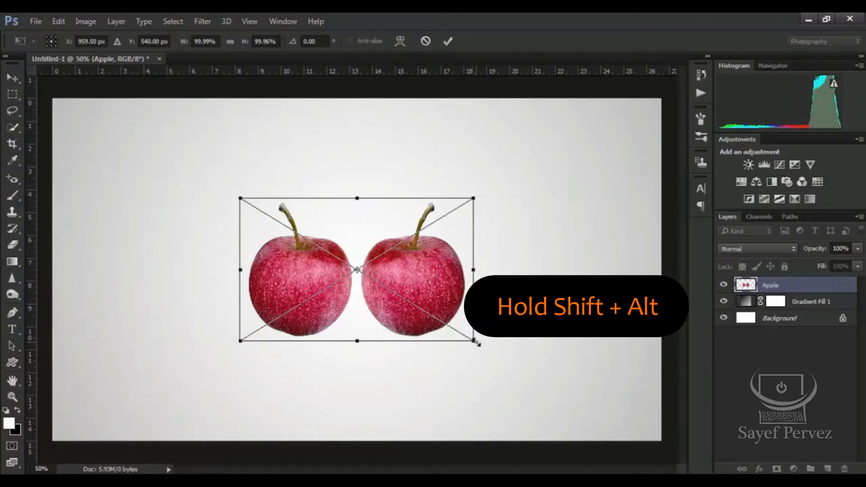
Enlarge the placed apples proportionally from their centre to about 128% and position them in the upper middle of the canvas
{"action": "left_click_drag", "start_coordinate": [473, 343], "coordinate": [506, 361]}
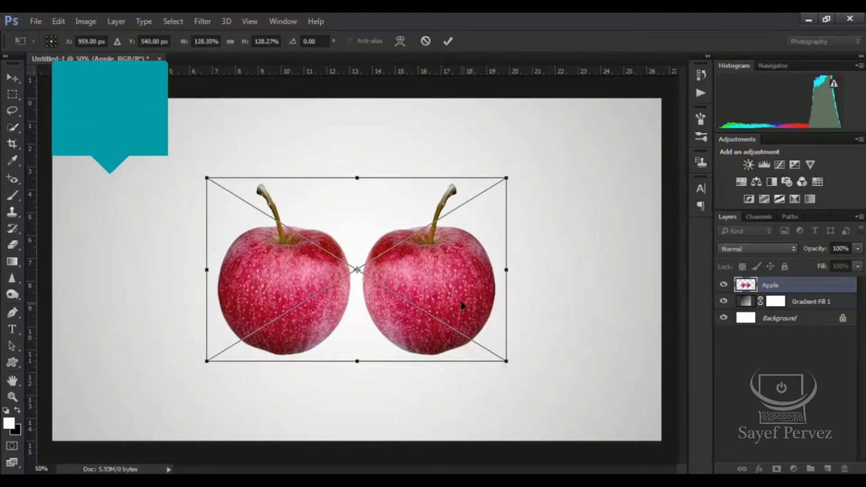
{"action": "left_click_drag", "start_coordinate": [461, 305], "coordinate": [465, 242]}
{"action": "left_click", "coordinate": [448, 41]}
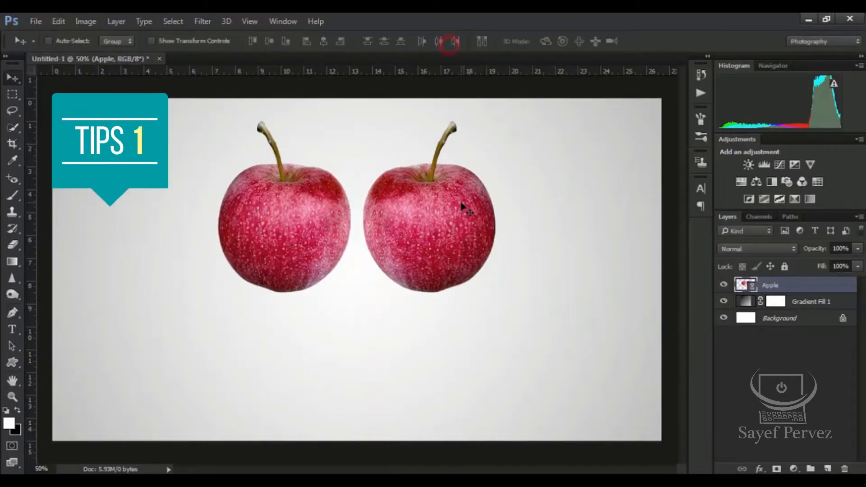
{"action": "left_click_drag", "start_coordinate": [460, 204], "coordinate": [473, 231]}
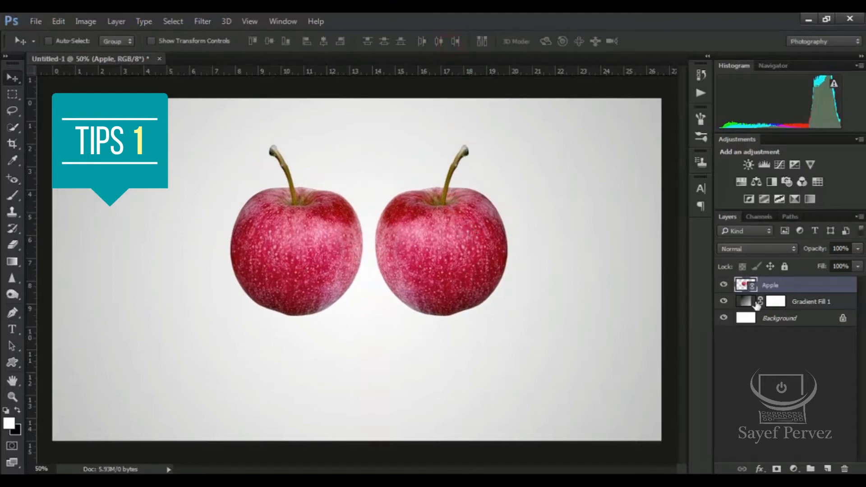
Duplicate the Apple layer
{"action": "key", "text": "ctrl+j"}
{"action": "right_click", "coordinate": [788, 286]}
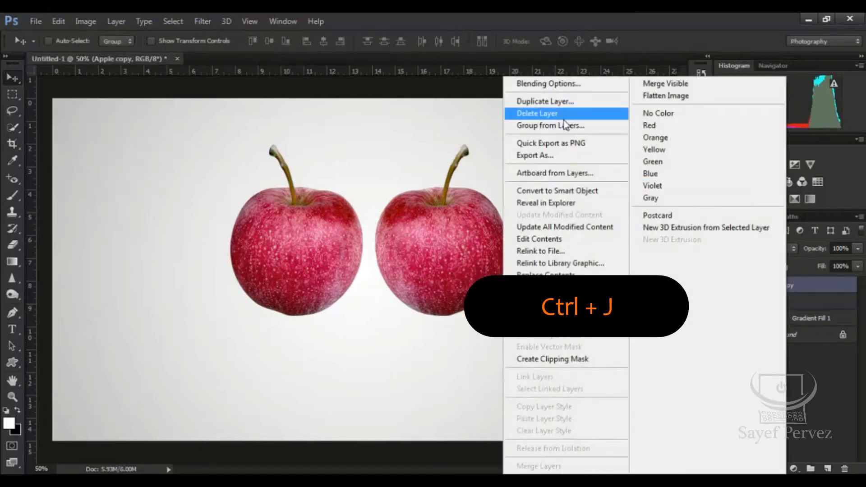
{"action": "left_click", "coordinate": [841, 399]}
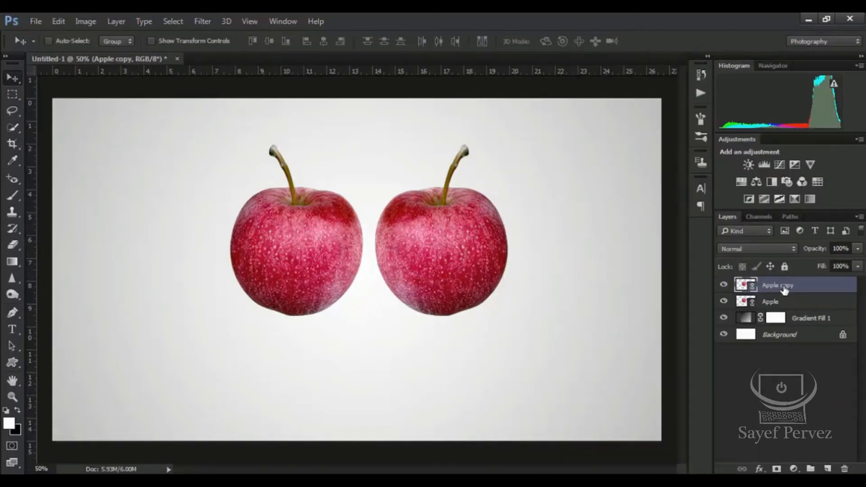
Flip the duplicated apples vertically and move them straight down so they meet the bases of the originals as a reflection
{"action": "left_click", "coordinate": [57, 23]}
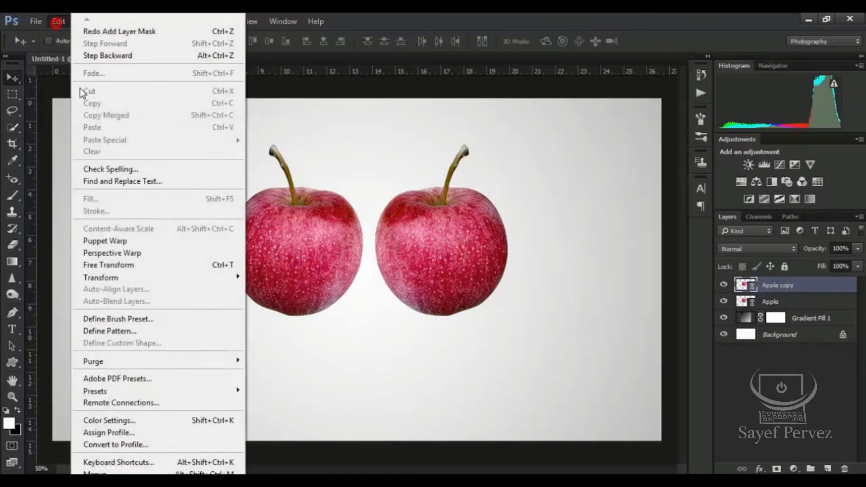
{"action": "left_click", "coordinate": [130, 269]}
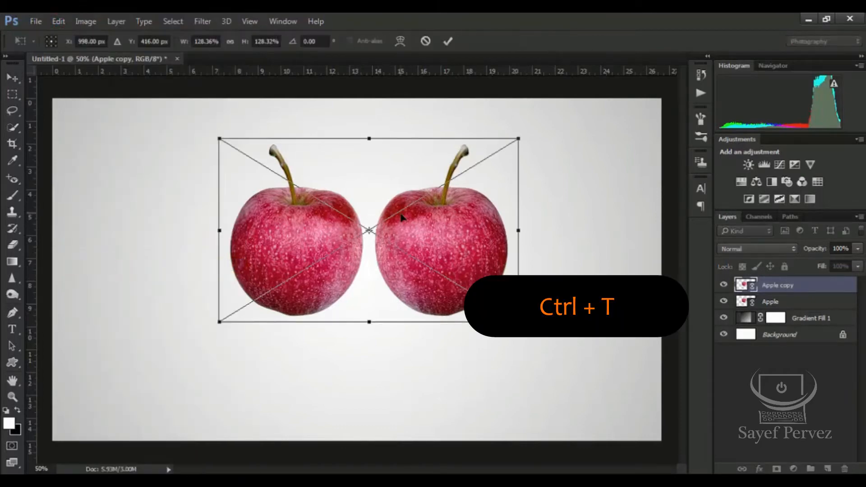
{"action": "right_click", "coordinate": [436, 228]}
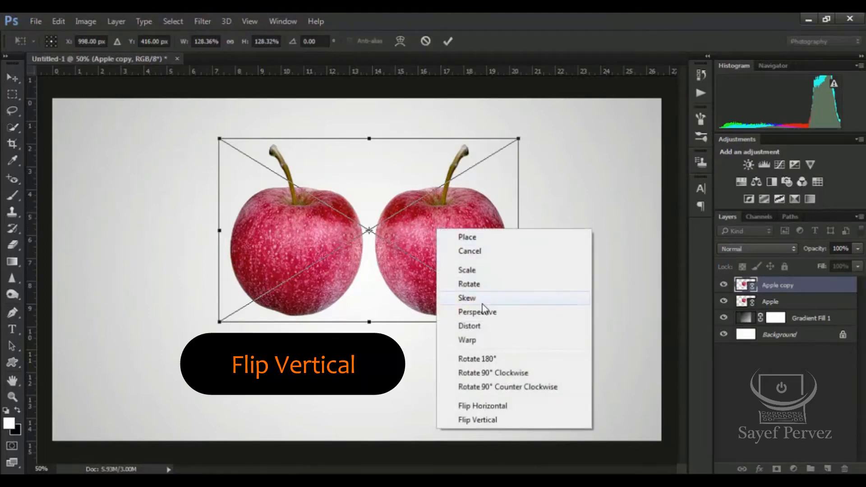
{"action": "left_click", "coordinate": [499, 421]}
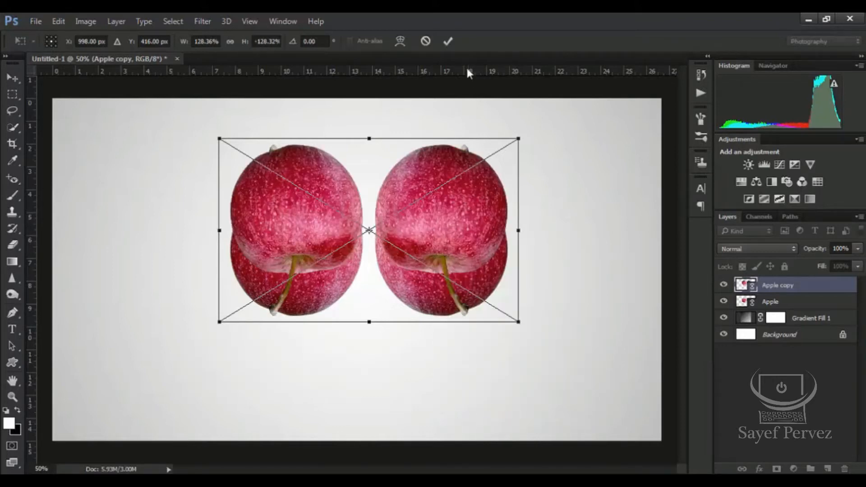
{"action": "left_click", "coordinate": [449, 42]}
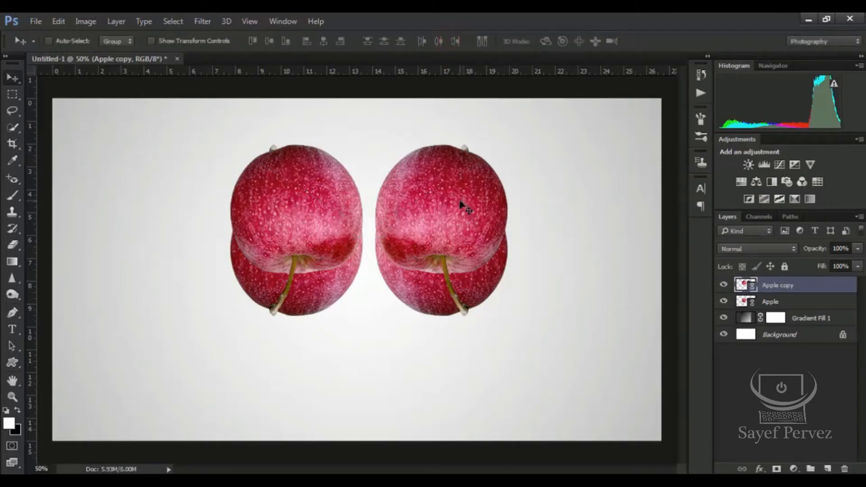
{"action": "left_click_drag", "start_coordinate": [461, 203], "coordinate": [462, 376]}
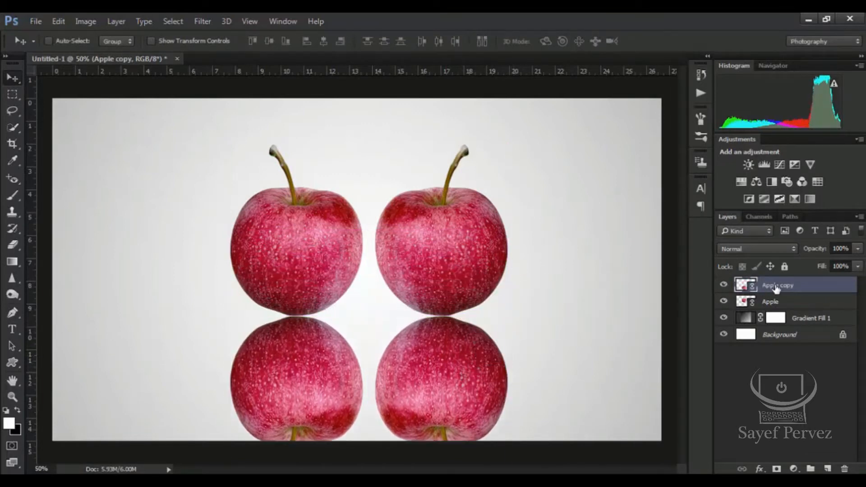
Add a layer mask to the Apple copy layer and ready the Gradient tool with the Black, White preset
{"action": "left_click", "coordinate": [778, 469]}
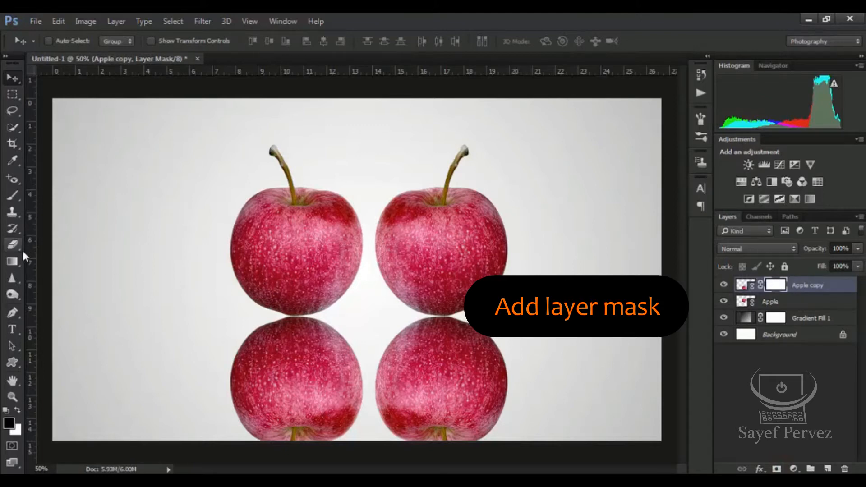
{"action": "left_click", "coordinate": [12, 261]}
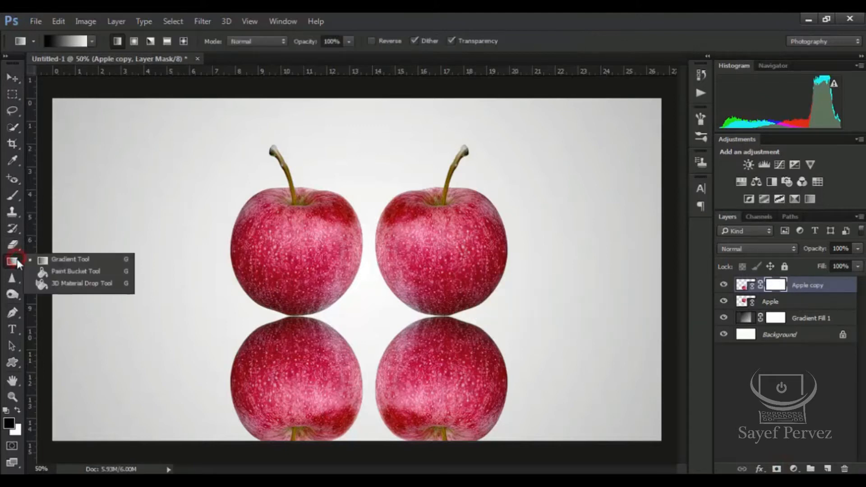
{"action": "left_click", "coordinate": [50, 259]}
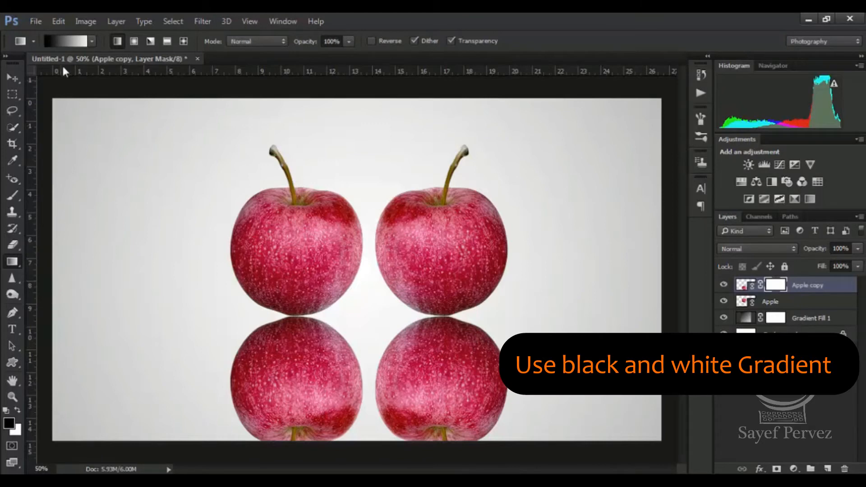
{"action": "left_click", "coordinate": [92, 41]}
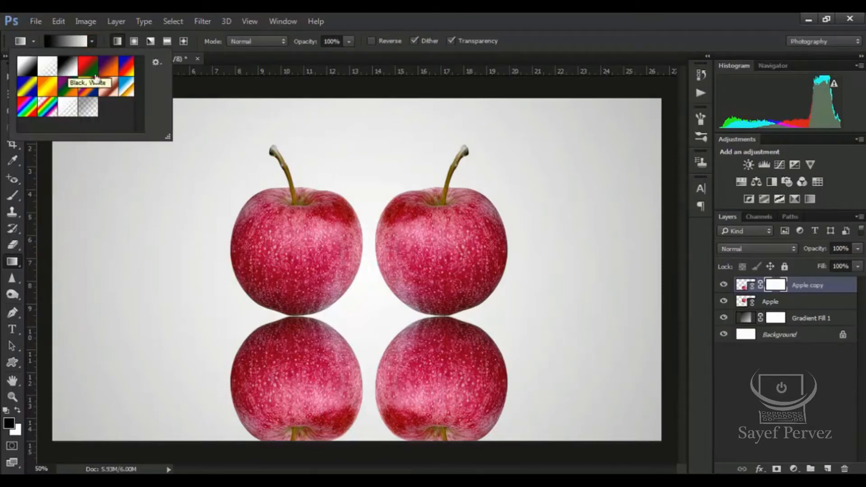
{"action": "left_click", "coordinate": [217, 80]}
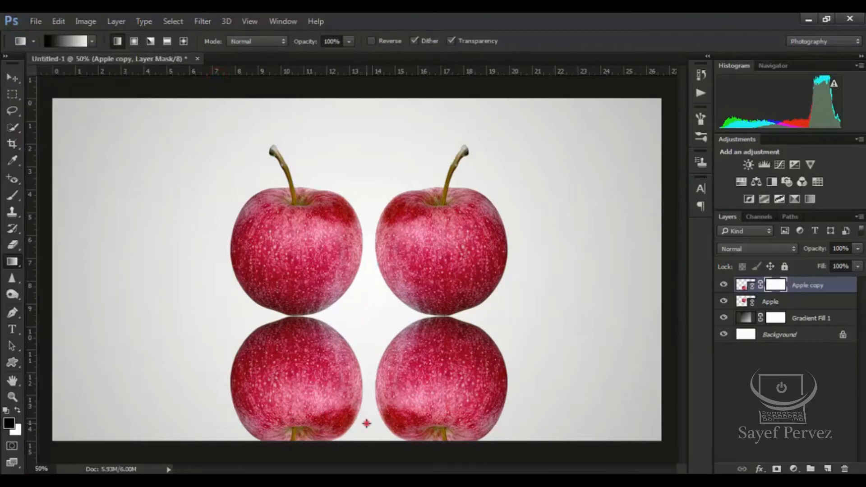
Draw linear gradients upward across the flipped apples on the layer mask so the reflection fades out toward the bottom of the canvas
{"action": "left_click_drag", "start_coordinate": [366, 424], "coordinate": [368, 285]}
{"action": "left_click_drag", "start_coordinate": [427, 400], "coordinate": [429, 342]}
{"action": "left_click_drag", "start_coordinate": [275, 413], "coordinate": [270, 356]}
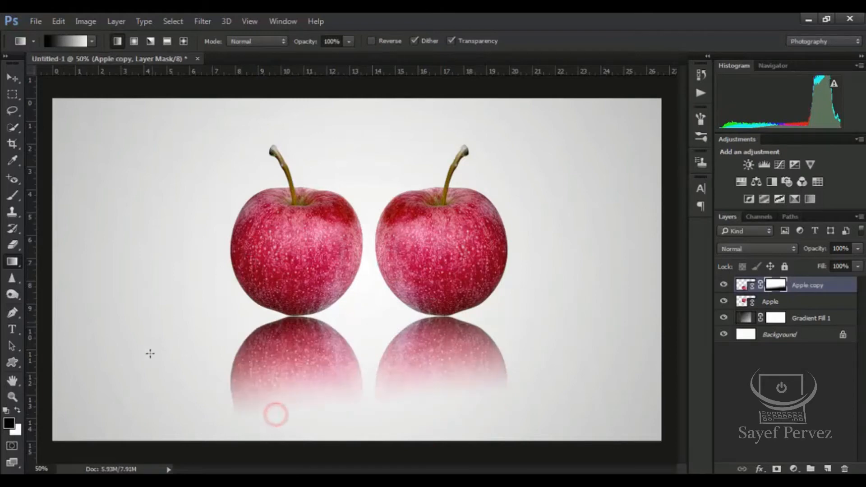
{"action": "left_click_drag", "start_coordinate": [350, 400], "coordinate": [351, 294]}
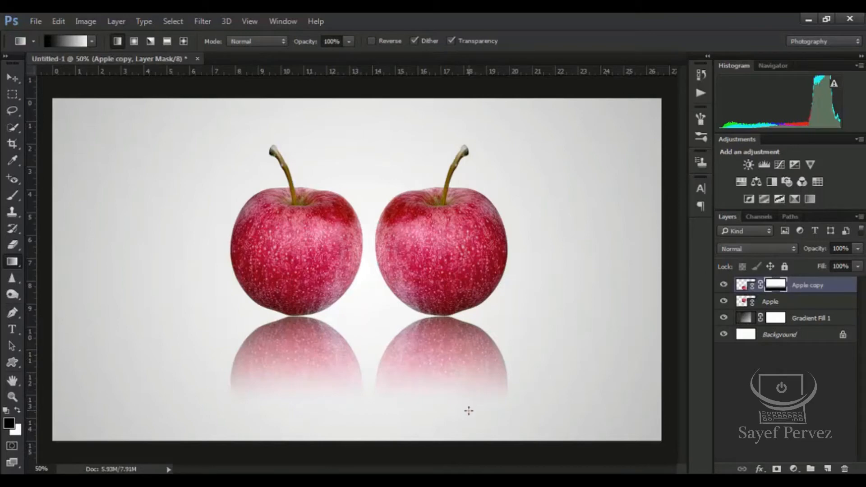
{"action": "left_click_drag", "start_coordinate": [469, 411], "coordinate": [466, 410]}
{"action": "left_click_drag", "start_coordinate": [359, 406], "coordinate": [351, 291]}
{"action": "key", "text": "ctrl+0"}
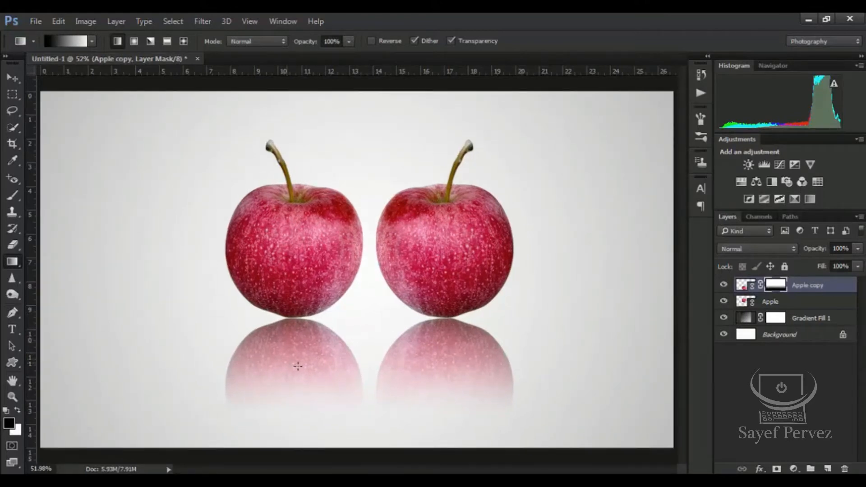
Set the Apple copy layer's opacity to 70%
{"action": "left_click", "coordinate": [858, 248]}
{"action": "left_click", "coordinate": [837, 263]}
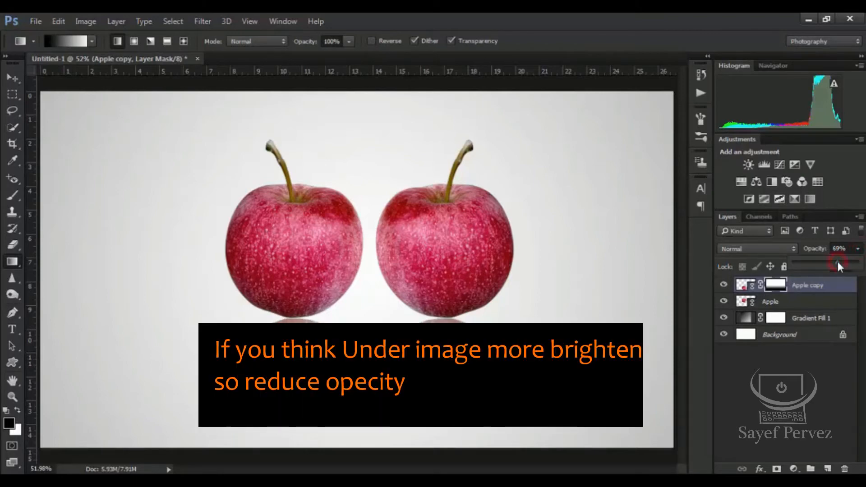
{"action": "left_click", "coordinate": [840, 249]}
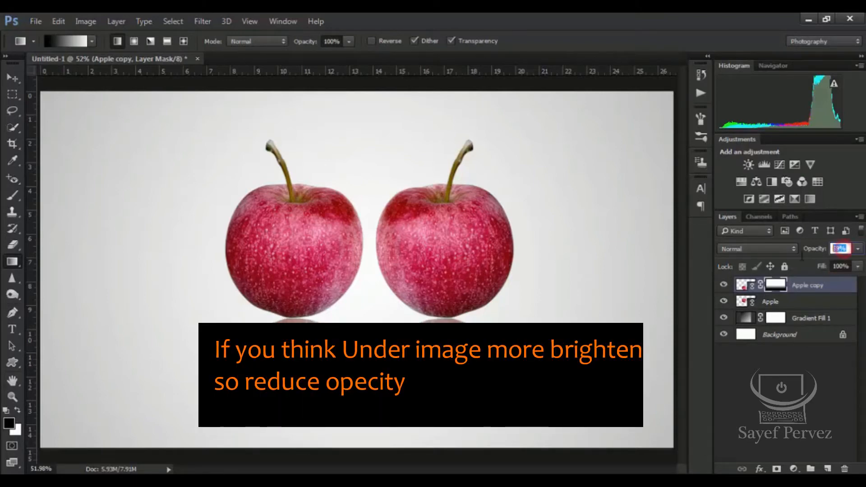
{"action": "type", "text": "70"}
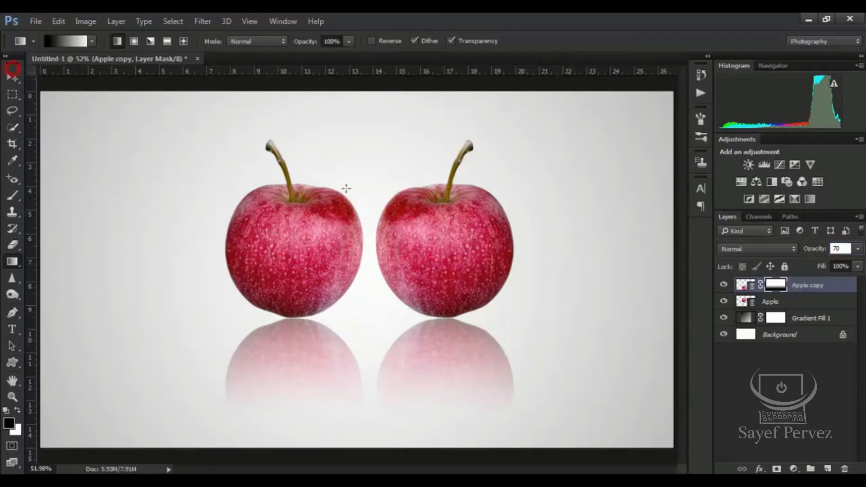
Examine the apples and their faded reflection at a reduced size and again close up
{"action": "key", "text": "ctrl+minus"}
{"action": "key", "text": "ctrl+minus"}
{"action": "key", "text": "ctrl+minus"}
{"action": "key", "text": "ctrl+minus"}
{"action": "key", "text": "ctrl+minus"}
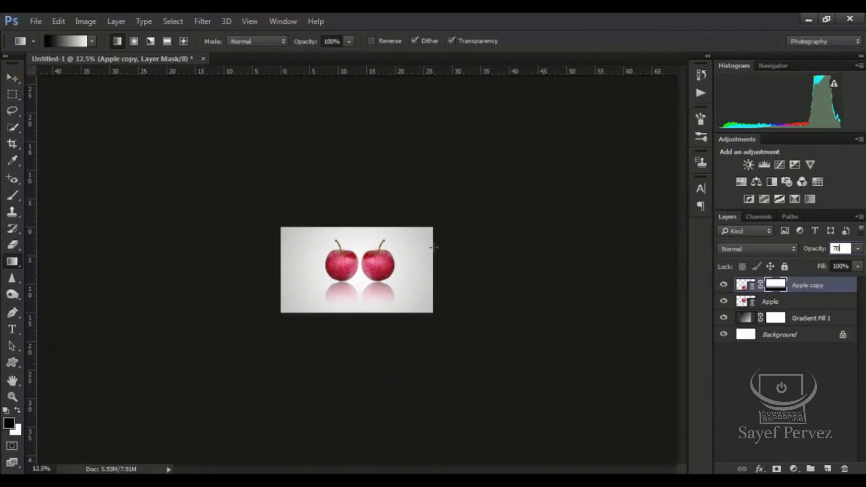
{"action": "key", "text": "ctrl+plus"}
{"action": "key", "text": "ctrl+plus"}
{"action": "key", "text": "ctrl+plus"}
{"action": "key", "text": "ctrl+plus"}
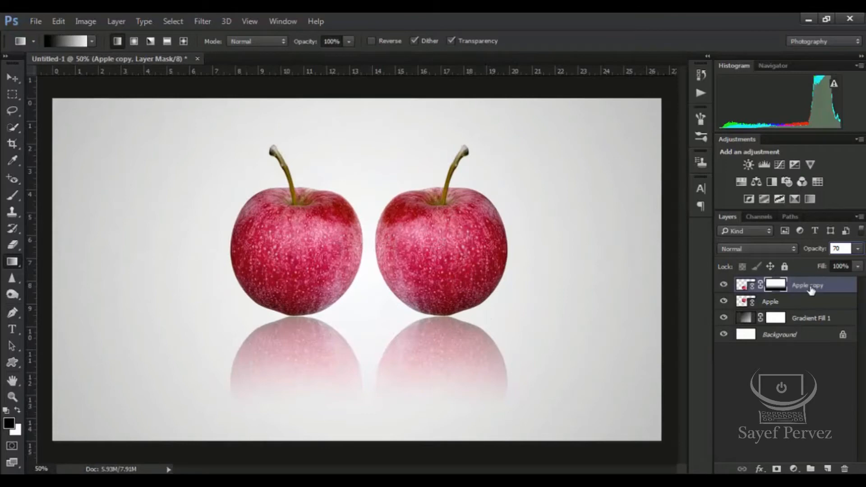
Move the Apple copy layer below the Apple layer and group the two layers
{"action": "left_click_drag", "start_coordinate": [809, 288], "coordinate": [804, 307]}
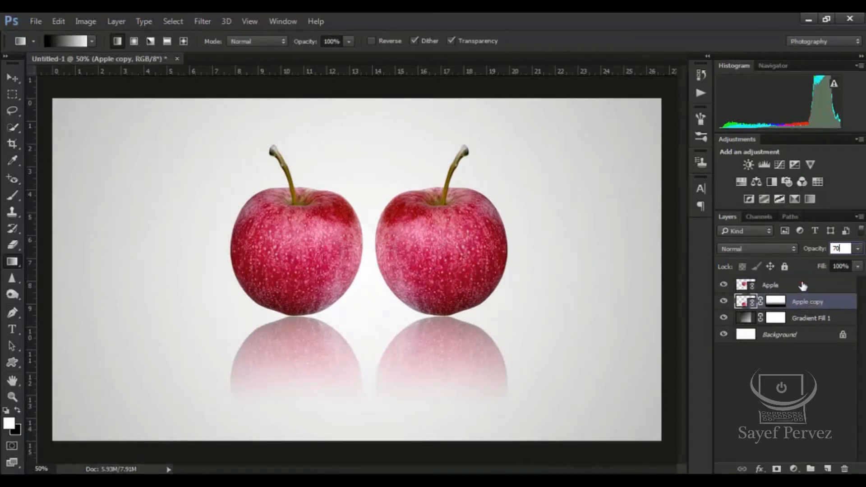
{"action": "left_click", "coordinate": [803, 286], "text": "shift"}
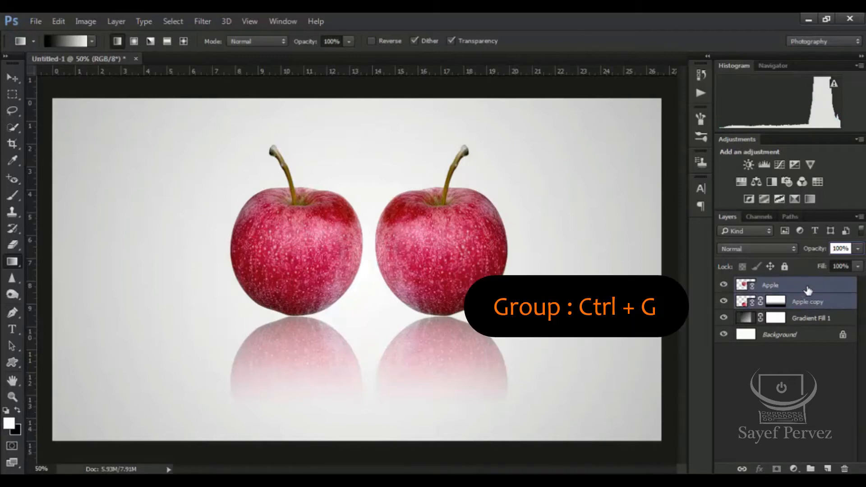
{"action": "key", "text": "ctrl+g"}
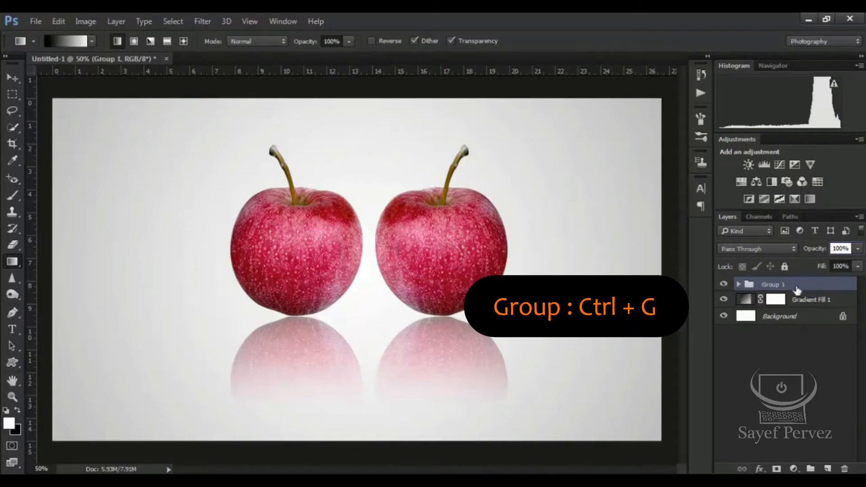
Hide the apple group and place bottle (1).png from the Fruits folder as a linked image
{"action": "left_click", "coordinate": [724, 285]}
{"action": "left_click", "coordinate": [32, 21]}
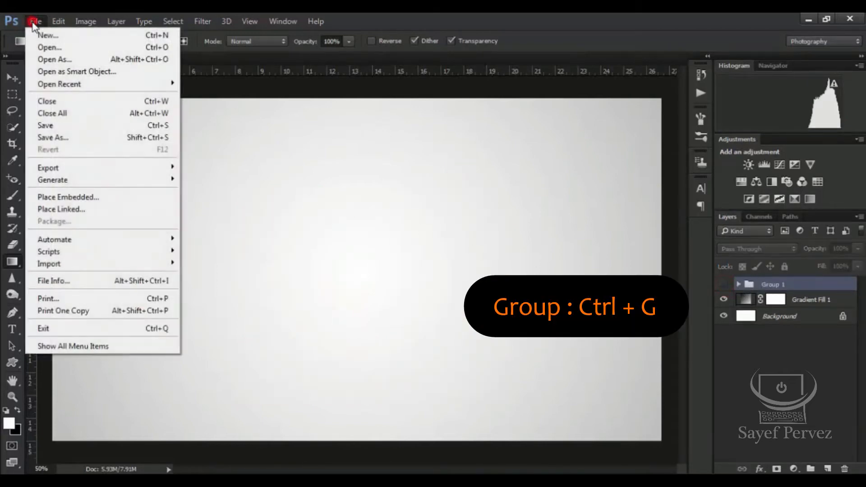
{"action": "left_click", "coordinate": [87, 212]}
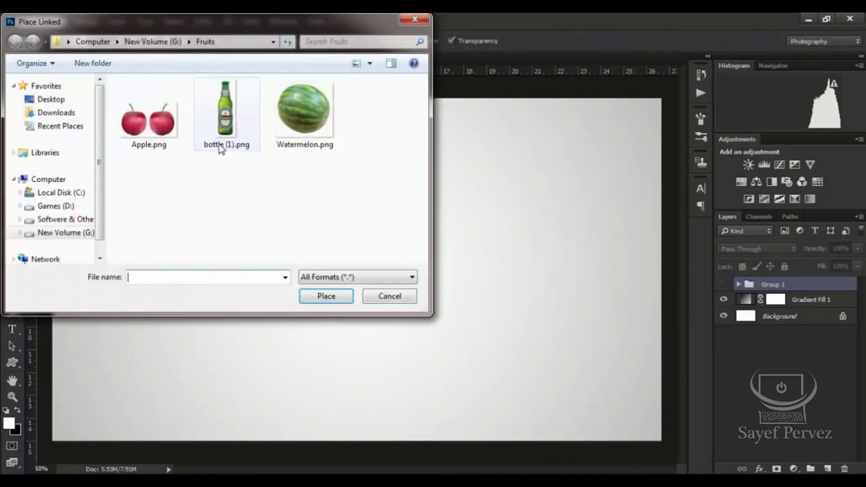
{"action": "left_click", "coordinate": [220, 134]}
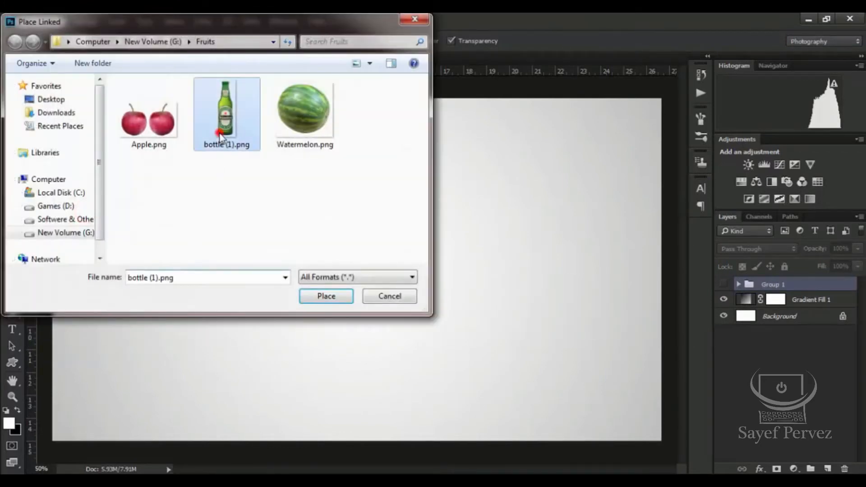
{"action": "left_click", "coordinate": [325, 297]}
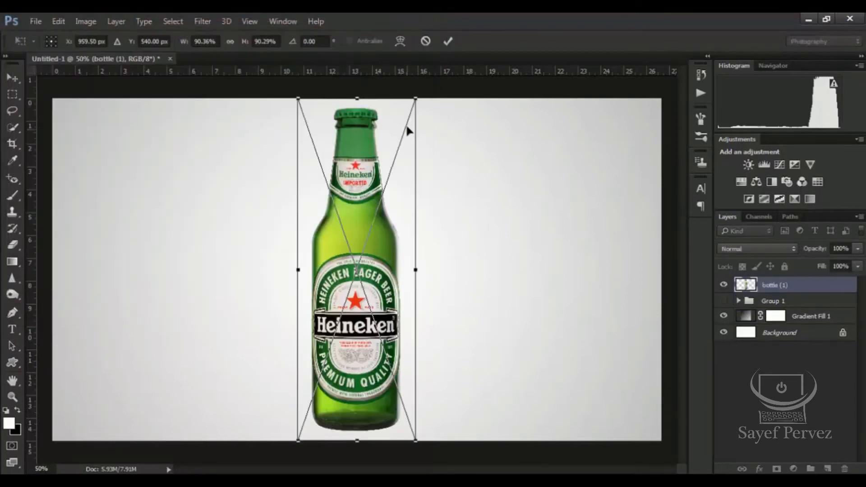
Scale the placed bottle proportionally to about 56% and position it in the upper middle of the canvas
{"action": "left_click_drag", "start_coordinate": [415, 98], "coordinate": [378, 179]}
{"action": "left_click_drag", "start_coordinate": [366, 275], "coordinate": [371, 209]}
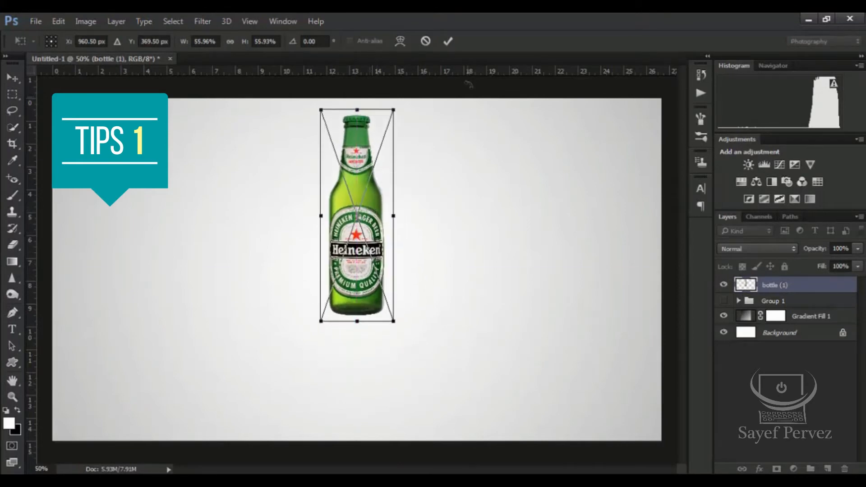
{"action": "left_click", "coordinate": [449, 43]}
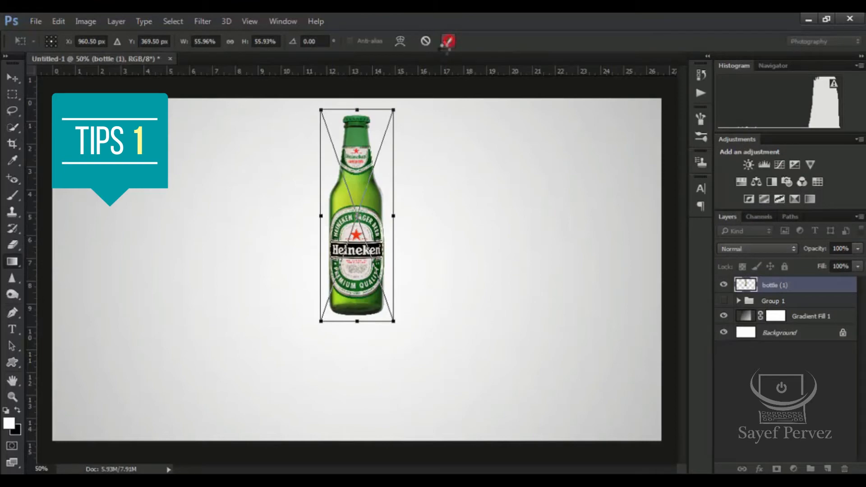
Make a vertically flipped duplicate of the bottle and move it straight down to just beneath the original's base
{"action": "left_click", "coordinate": [10, 75]}
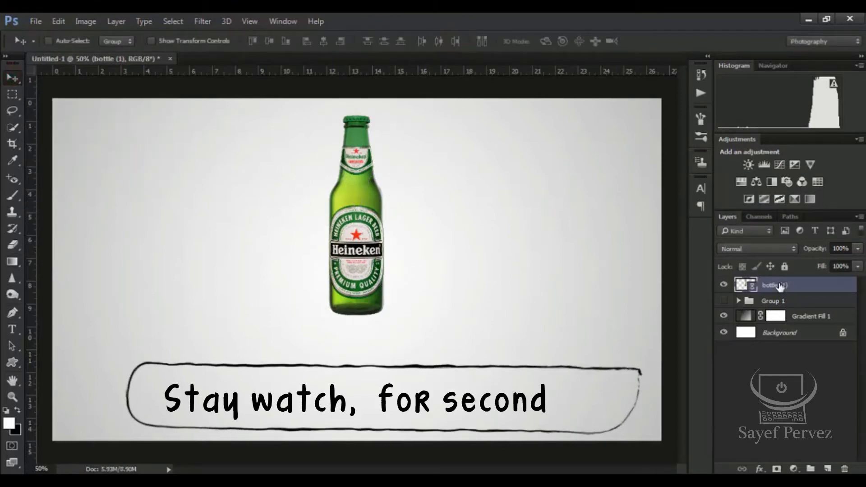
{"action": "key", "text": "ctrl+j"}
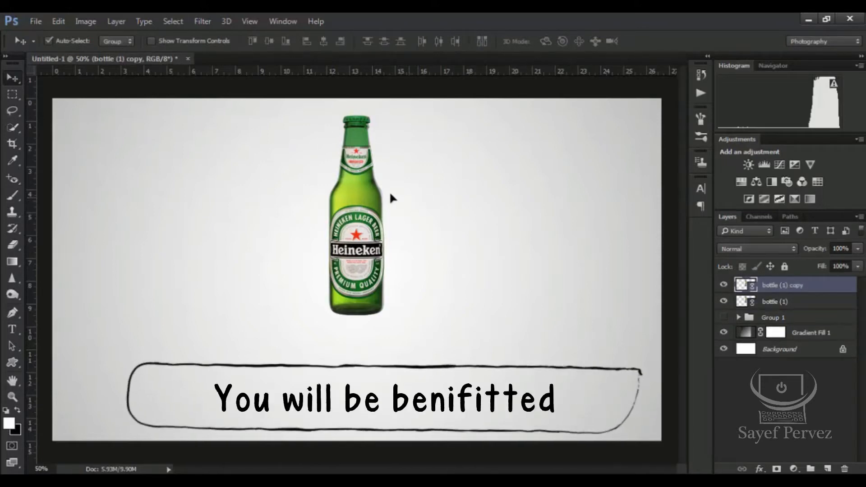
{"action": "key", "text": "ctrl+t"}
{"action": "right_click", "coordinate": [369, 206]}
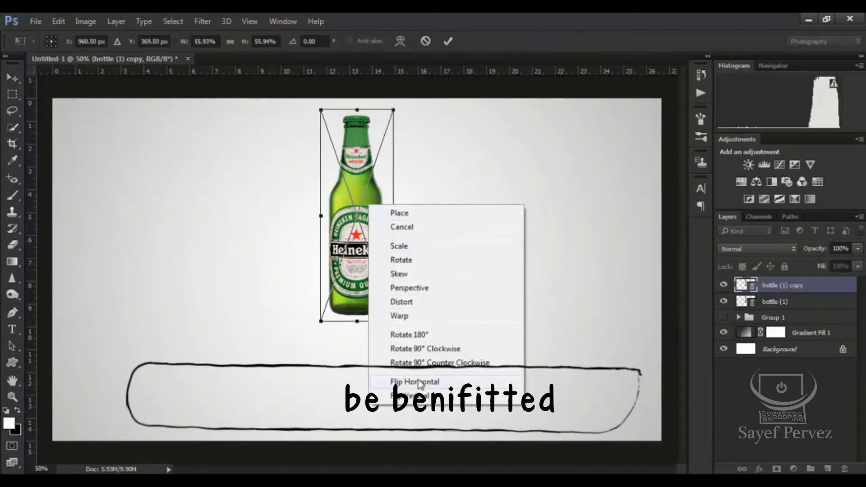
{"action": "left_click", "coordinate": [420, 396]}
{"action": "left_click_drag", "start_coordinate": [370, 192], "coordinate": [378, 395]}
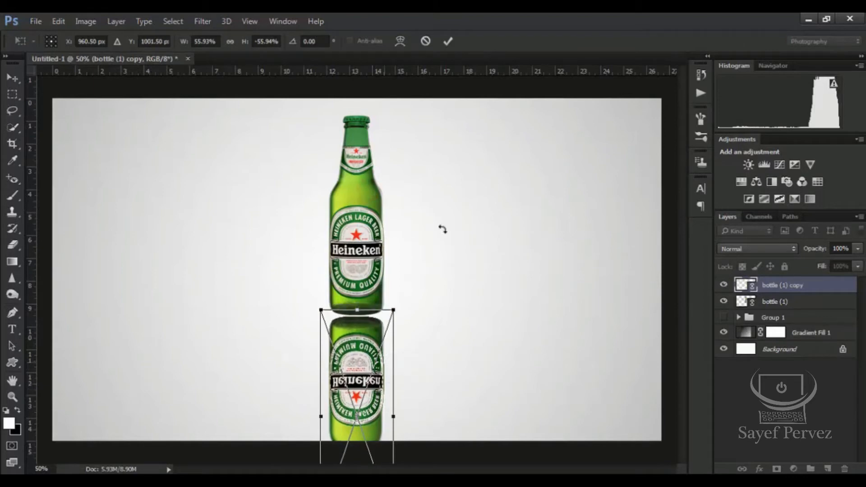
{"action": "left_click", "coordinate": [447, 41]}
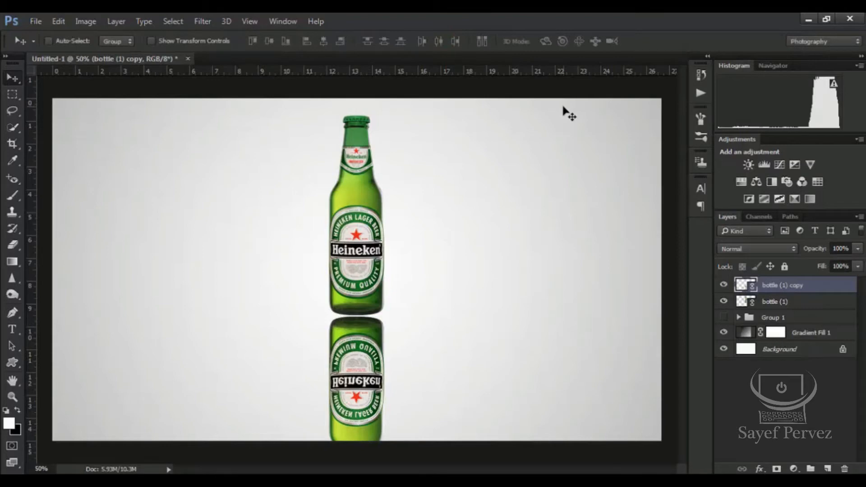
Nudge the flipped bottle up slightly so its base touches the base of the original bottle
{"action": "key", "text": "ctrl+plus"}
{"action": "key", "text": "ctrl+plus"}
{"action": "key", "text": "ctrl+plus"}
{"action": "key", "text": "ctrl+plus"}
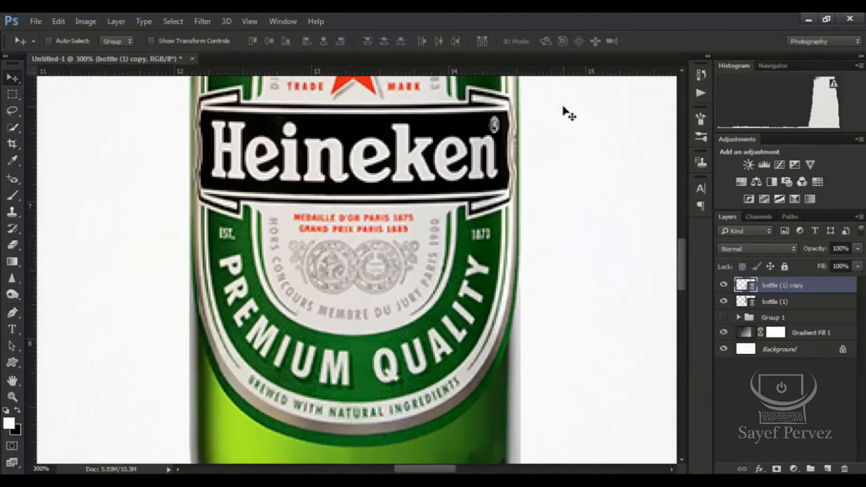
{"action": "key", "text": "ctrl+minus"}
{"action": "left_click_drag", "start_coordinate": [442, 251], "coordinate": [475, 21]}
{"action": "left_click_drag", "start_coordinate": [418, 336], "coordinate": [420, 328]}
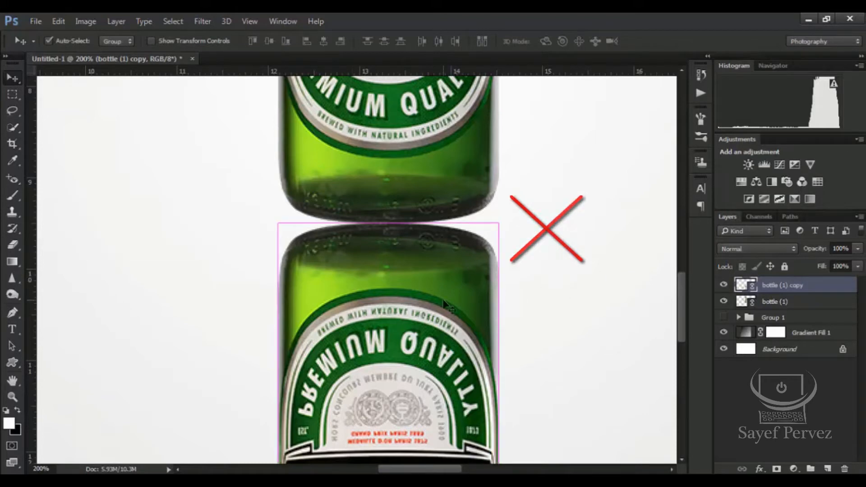
Rasterize the bottle (1) copy layer so it can be warped
{"action": "key", "text": "ctrl+t"}
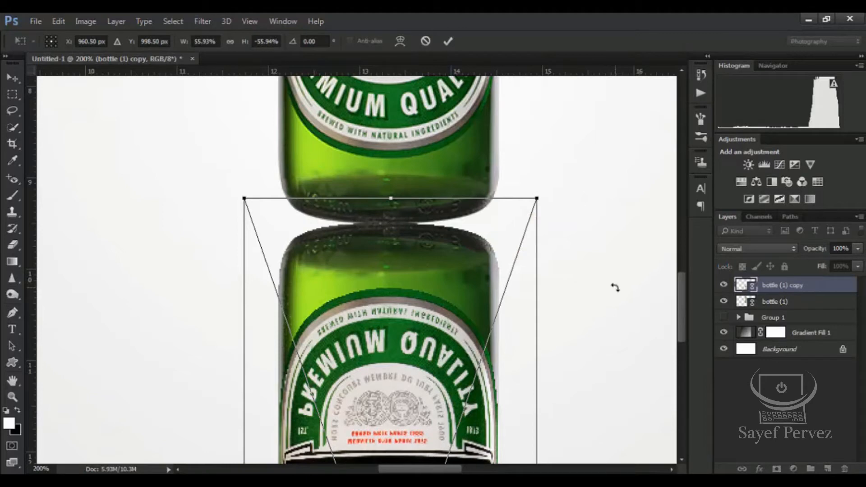
{"action": "key", "text": "Return"}
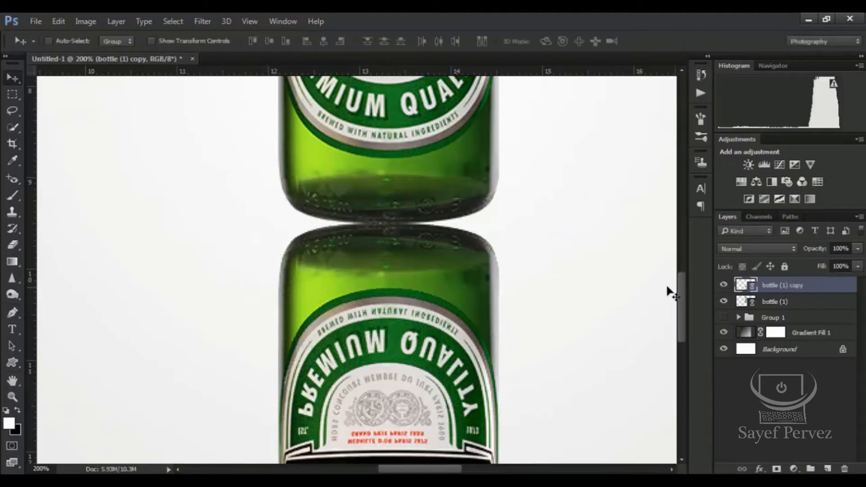
{"action": "right_click", "coordinate": [774, 294]}
{"action": "left_click", "coordinate": [553, 306]}
Warp the flipped bottle so its base edge curves downward in the middle, matching the curve of the original bottle's base
{"action": "key", "text": "ctrl"}
{"action": "key", "text": "ctrl+t"}
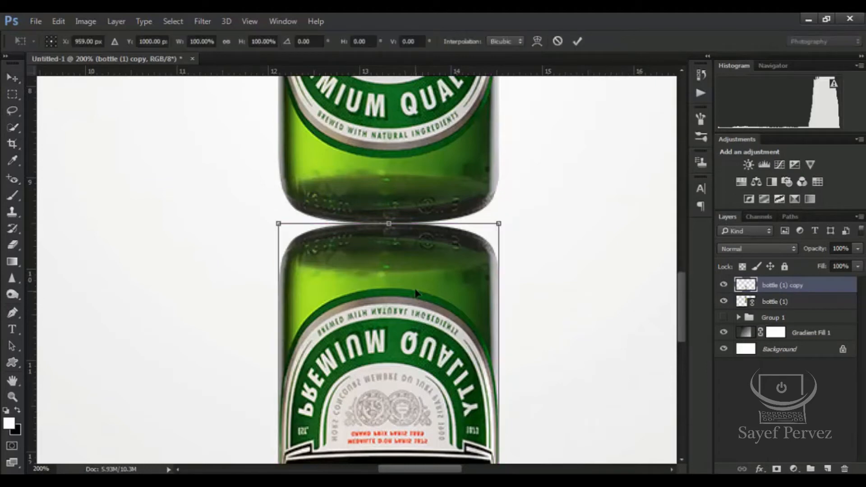
{"action": "right_click", "coordinate": [416, 293]}
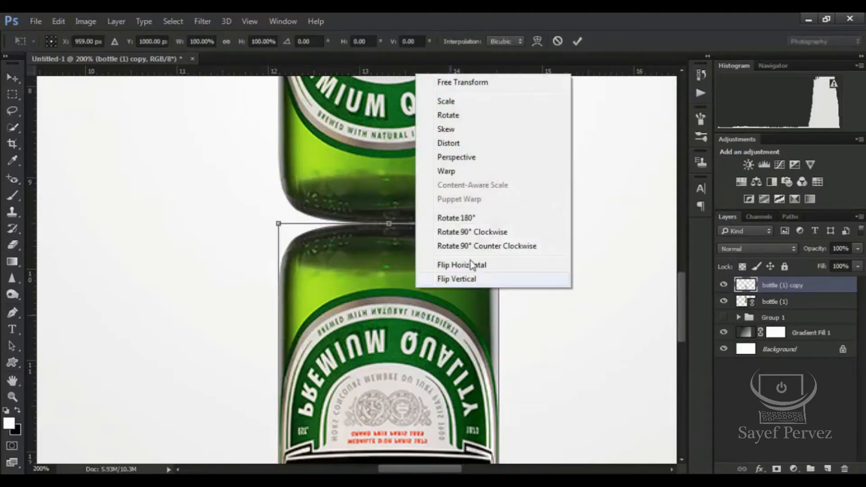
{"action": "left_click", "coordinate": [458, 173]}
{"action": "left_click_drag", "start_coordinate": [425, 224], "coordinate": [432, 247]}
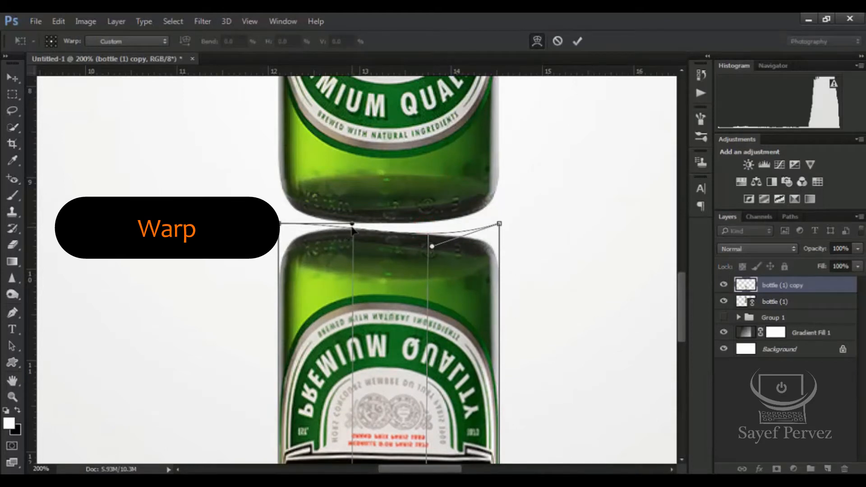
{"action": "left_click_drag", "start_coordinate": [351, 224], "coordinate": [336, 254]}
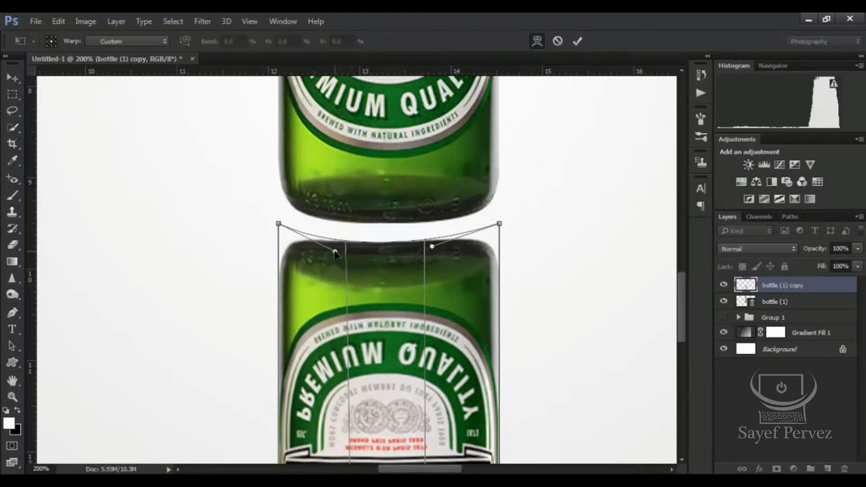
{"action": "mouse_move", "coordinate": [432, 246]}
{"action": "left_mouse_down"}
{"action": "mouse_move", "coordinate": [434, 255]}
{"action": "mouse_move", "coordinate": [392, 251]}
{"action": "mouse_move", "coordinate": [393, 260]}
{"action": "left_mouse_up"}
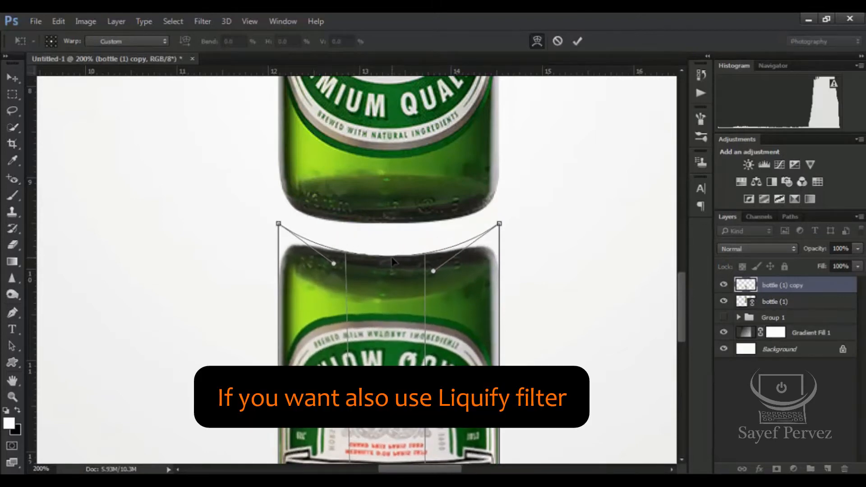
{"action": "left_click", "coordinate": [577, 41]}
Move the warped bottle reflection up until its curved edge meets the base of the original bottle
{"action": "left_click_drag", "start_coordinate": [434, 321], "coordinate": [430, 292]}
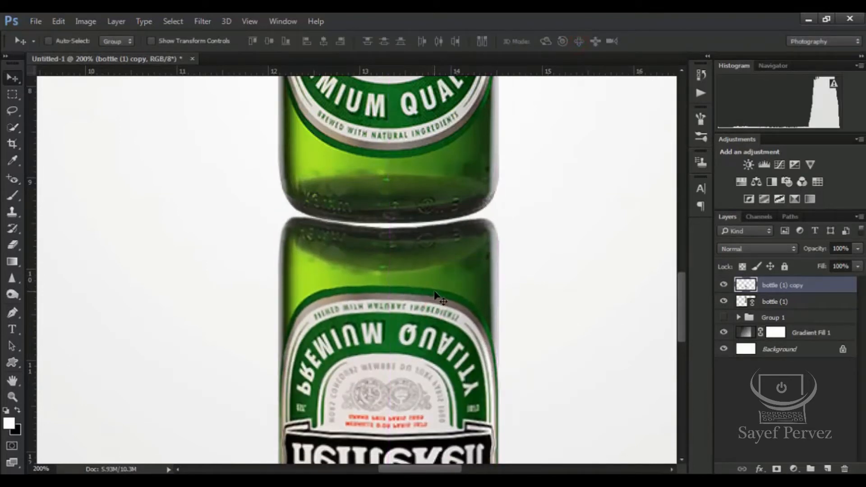
{"action": "key", "text": "Up"}
{"action": "key", "text": "Up"}
{"action": "key", "text": "Up"}
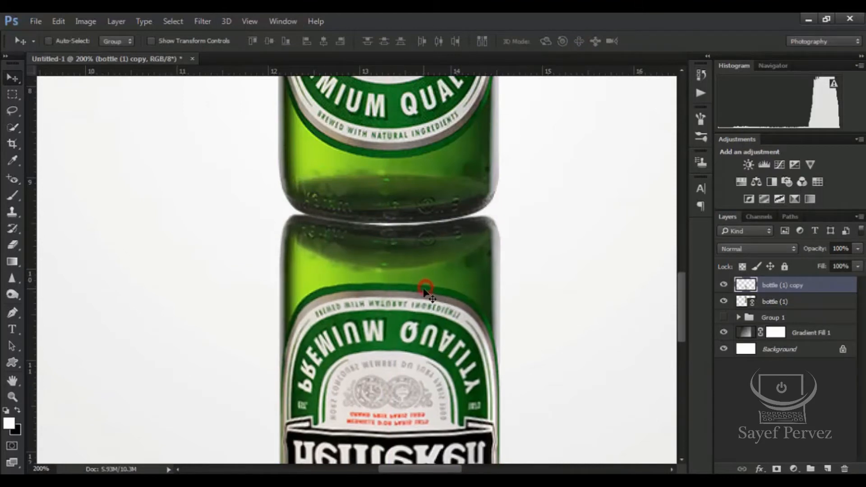
{"action": "left_click_drag", "start_coordinate": [421, 284], "coordinate": [424, 289]}
Warp the reflection's upper edge slightly further to refine how it follows the bottle's base
{"action": "key", "text": "ctrl+t"}
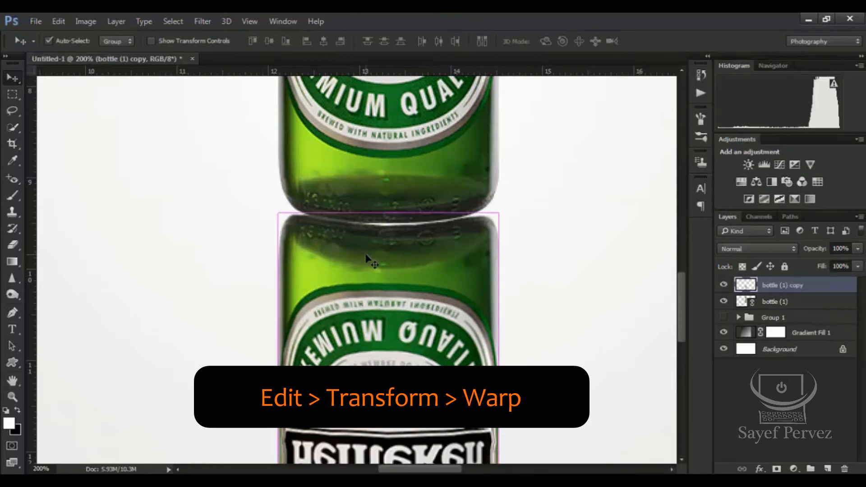
{"action": "right_click", "coordinate": [387, 263]}
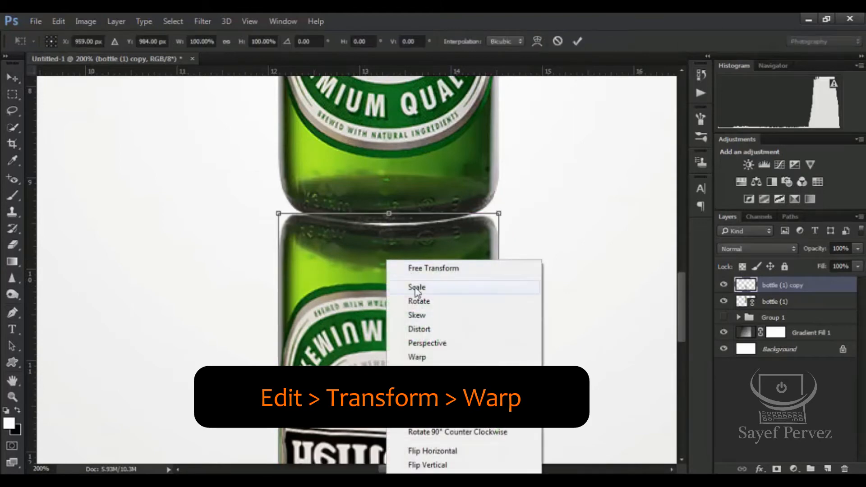
{"action": "left_click", "coordinate": [429, 356]}
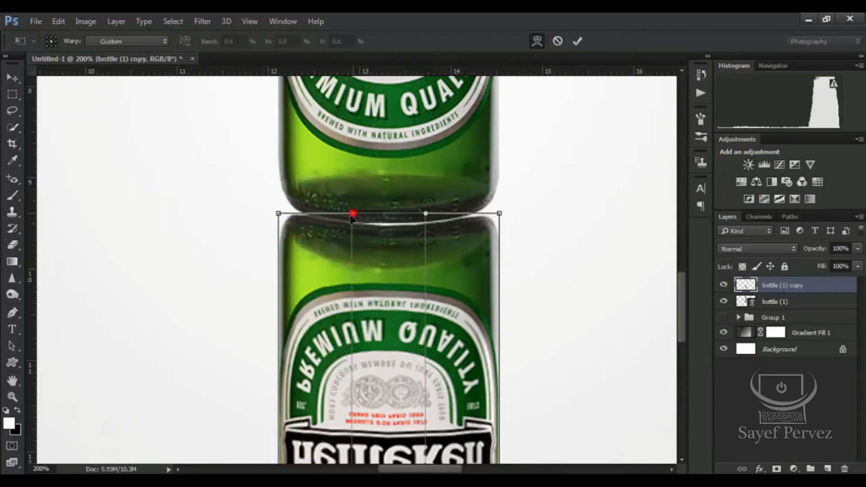
{"action": "left_click_drag", "start_coordinate": [352, 217], "coordinate": [350, 225]}
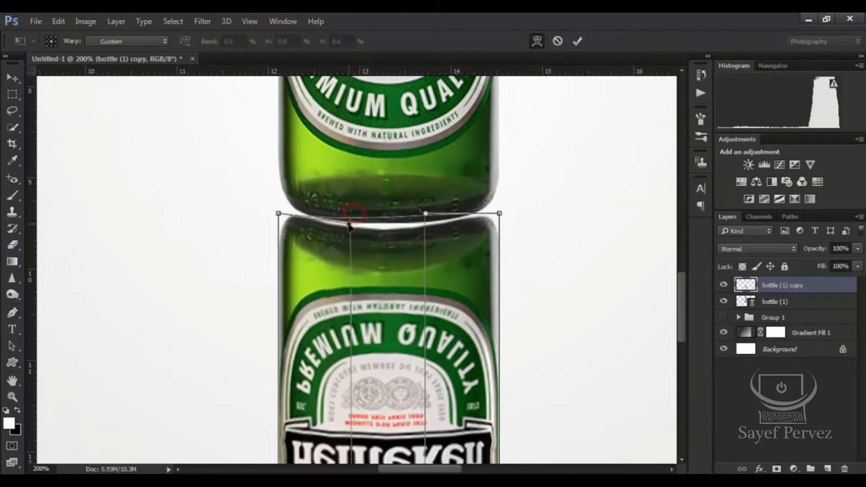
{"action": "left_click", "coordinate": [576, 42]}
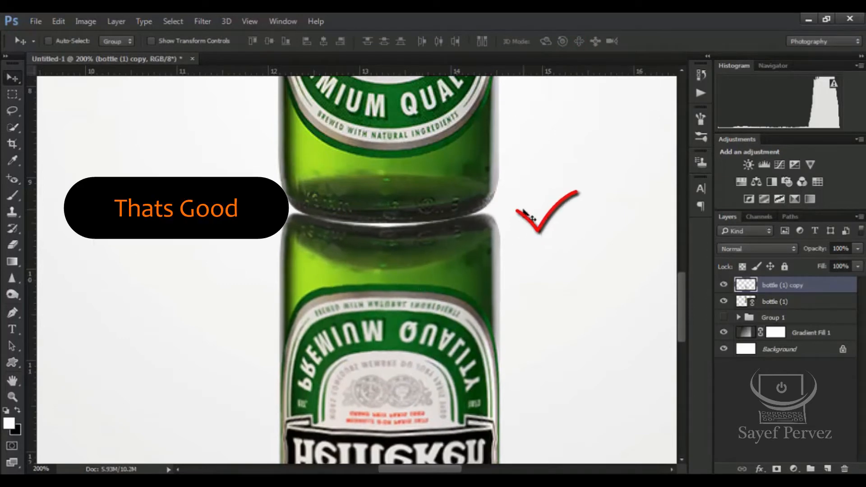
Fade the flipped bottle out downward with a black-to-white linear gradient on a new layer mask and set the layer's opacity to 68%
{"action": "key", "text": "ctrl+0"}
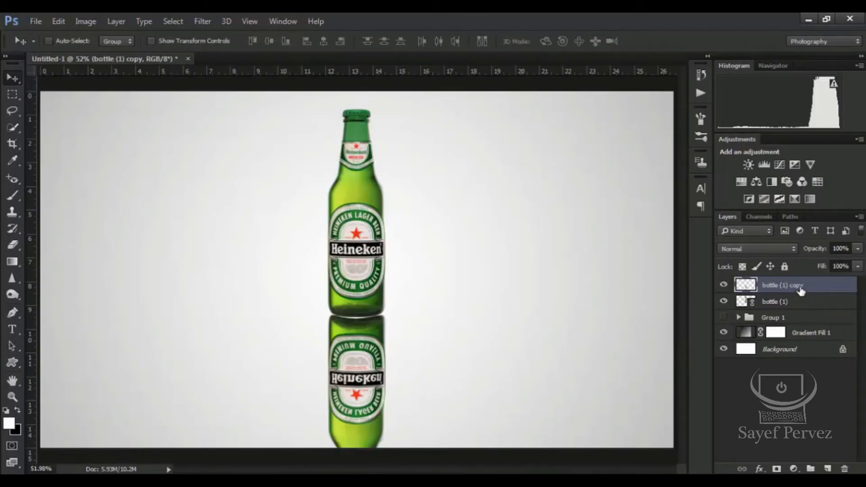
{"action": "left_click", "coordinate": [776, 468]}
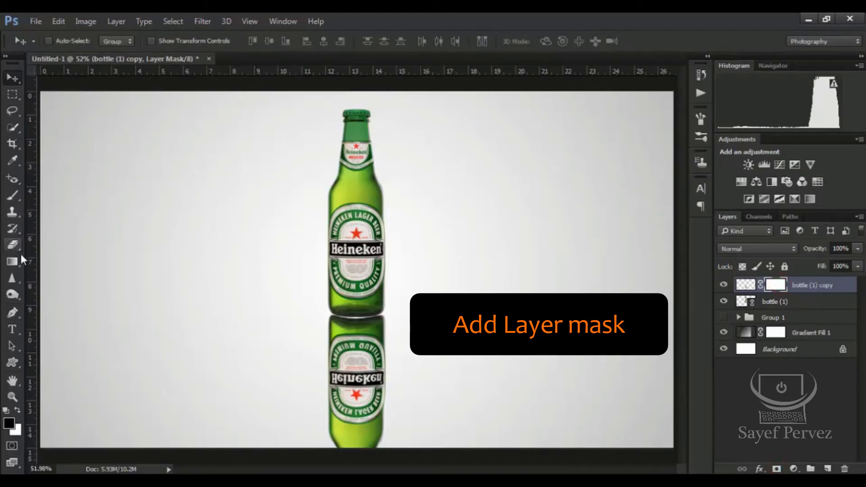
{"action": "left_click_drag", "start_coordinate": [20, 256], "coordinate": [48, 261]}
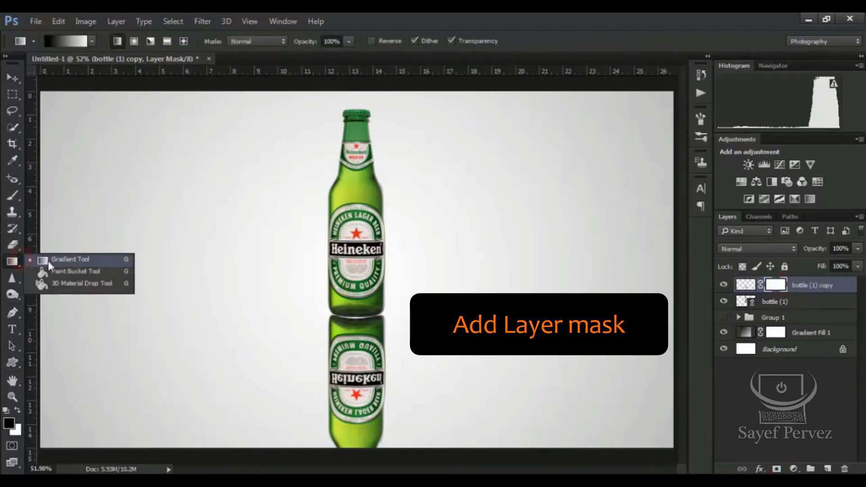
{"action": "left_click", "coordinate": [91, 41]}
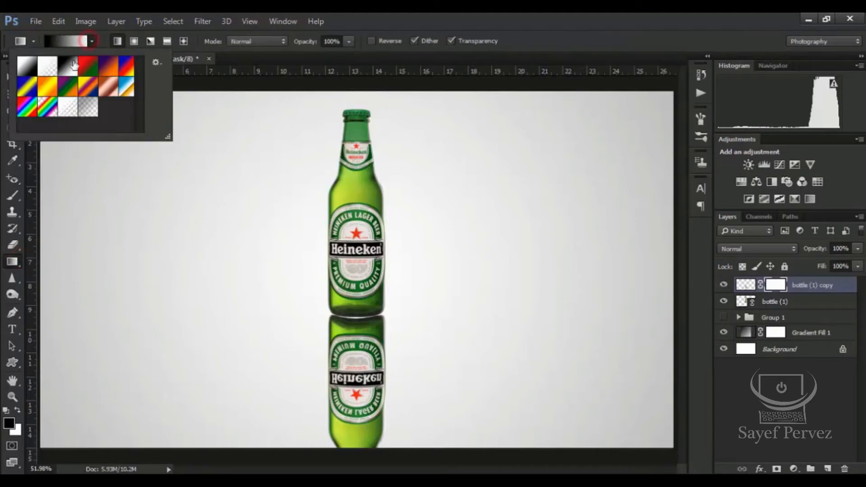
{"action": "left_click", "coordinate": [242, 59]}
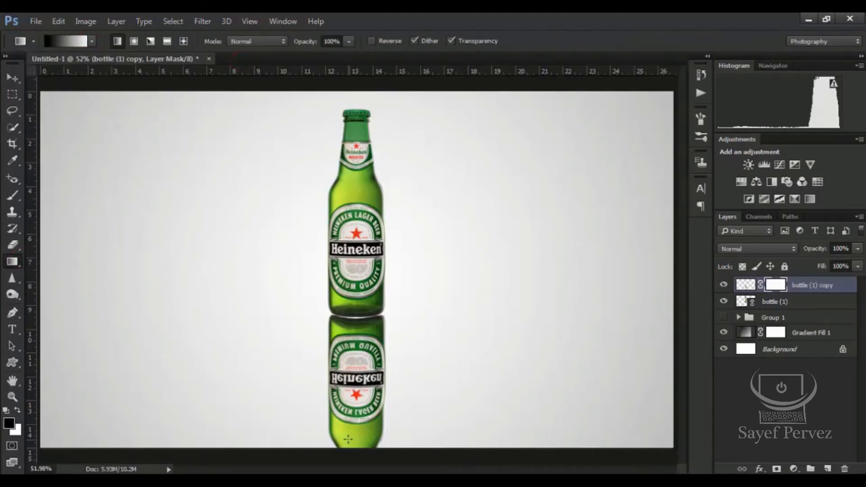
{"action": "left_click_drag", "start_coordinate": [353, 439], "coordinate": [356, 319]}
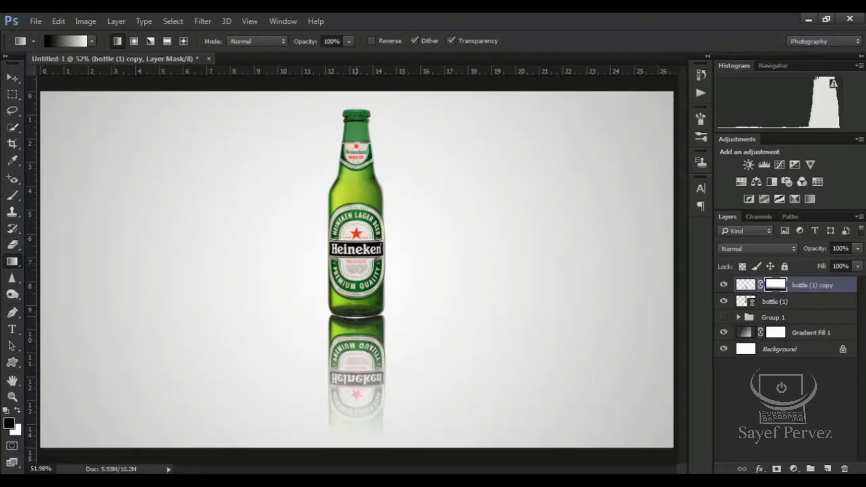
{"action": "left_click_drag", "start_coordinate": [354, 392], "coordinate": [357, 358]}
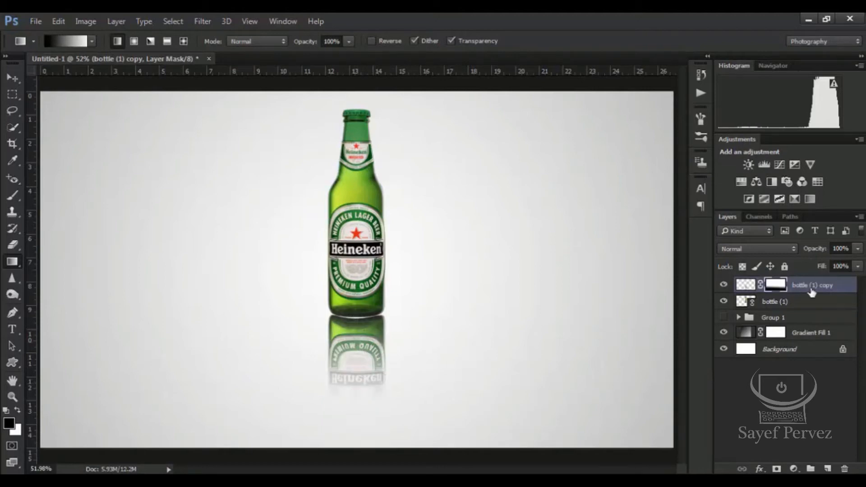
{"action": "left_click", "coordinate": [856, 249]}
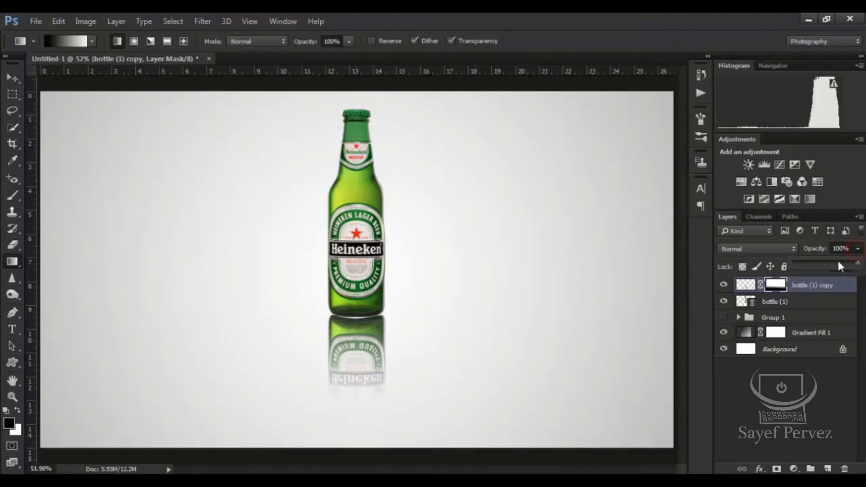
{"action": "left_click", "coordinate": [837, 262]}
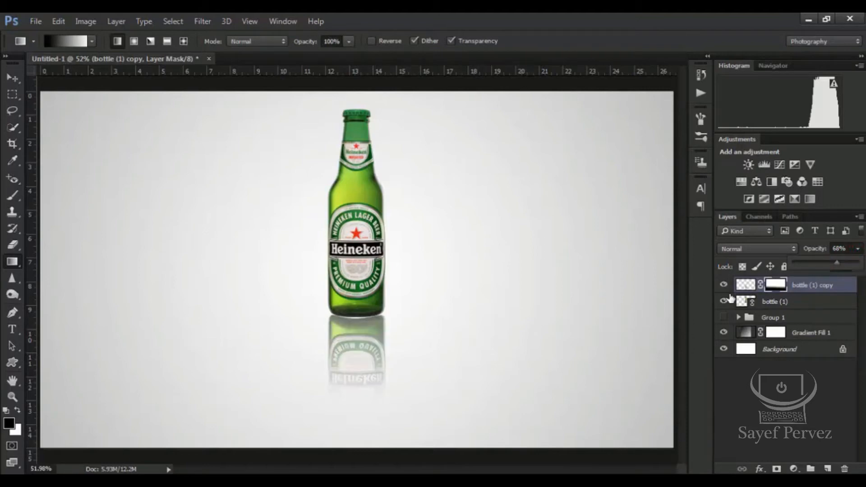
Move the bottle and its reflection down together and scale both to about 84%
{"action": "left_click", "coordinate": [790, 310], "text": "shift"}
{"action": "key", "text": "x"}
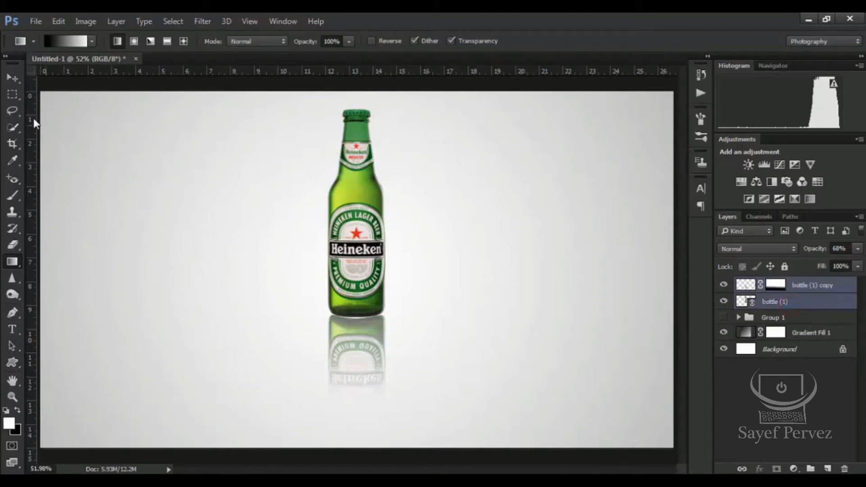
{"action": "left_click", "coordinate": [17, 78]}
{"action": "left_click_drag", "start_coordinate": [350, 220], "coordinate": [356, 248]}
{"action": "key", "text": "ctrl+t"}
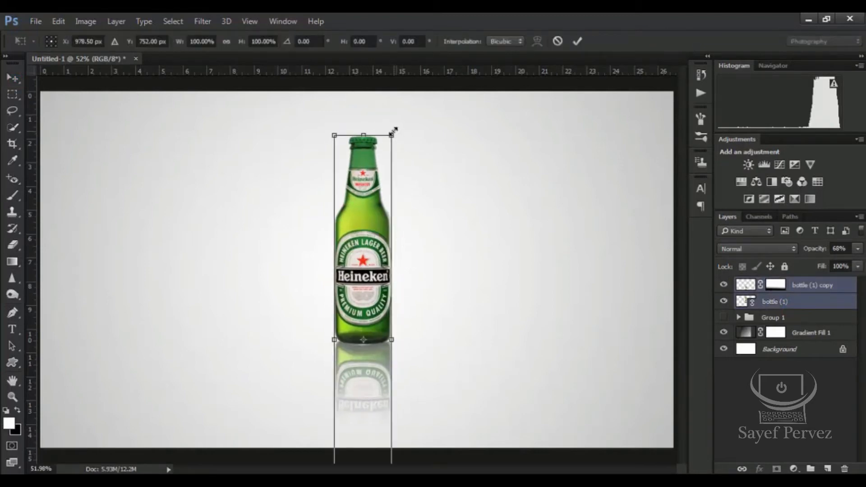
{"action": "left_click_drag", "start_coordinate": [393, 134], "coordinate": [387, 164]}
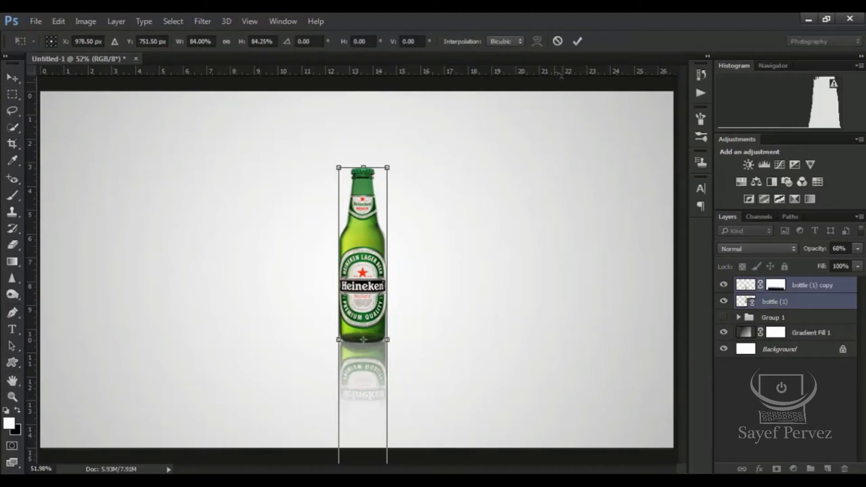
{"action": "left_click", "coordinate": [578, 41]}
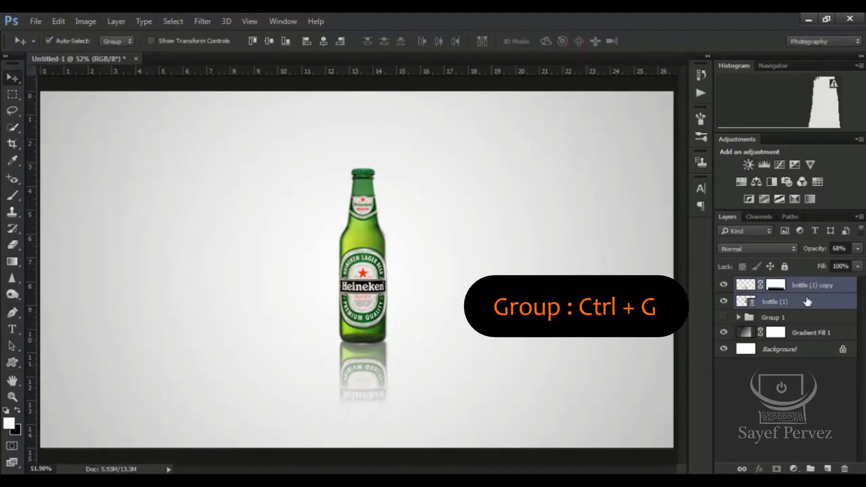
Group the bottle and its reflection layers, and rename the hidden Group 1 as Apple
{"action": "key", "text": "ctrl+g"}
{"action": "left_click", "coordinate": [787, 297]}
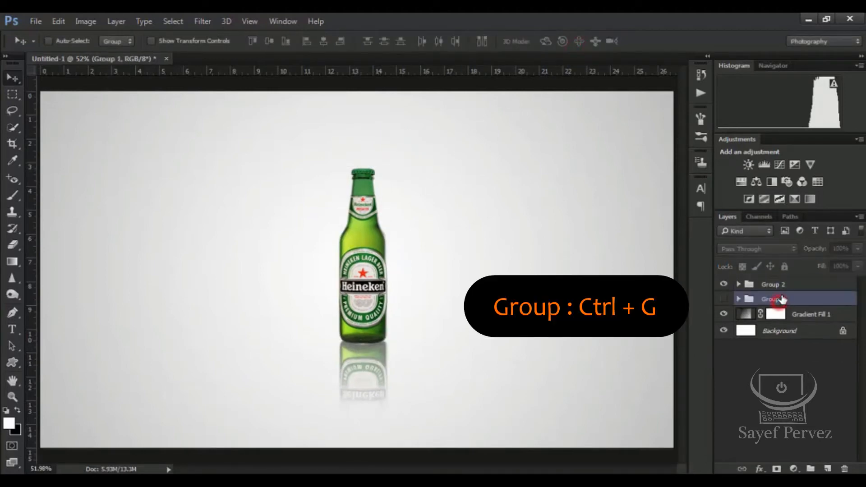
{"action": "double_click", "coordinate": [787, 298]}
{"action": "key", "text": "BackSpace"}
{"action": "type", "text": "Apple"}
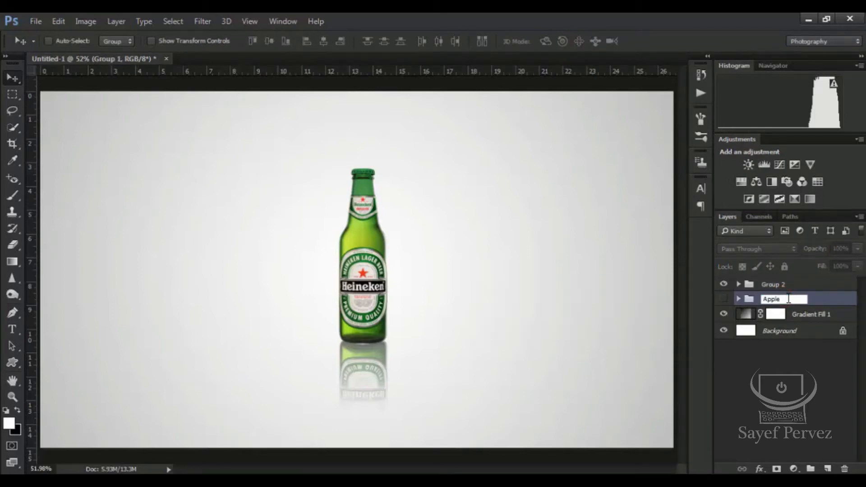
{"action": "key", "text": "Return"}
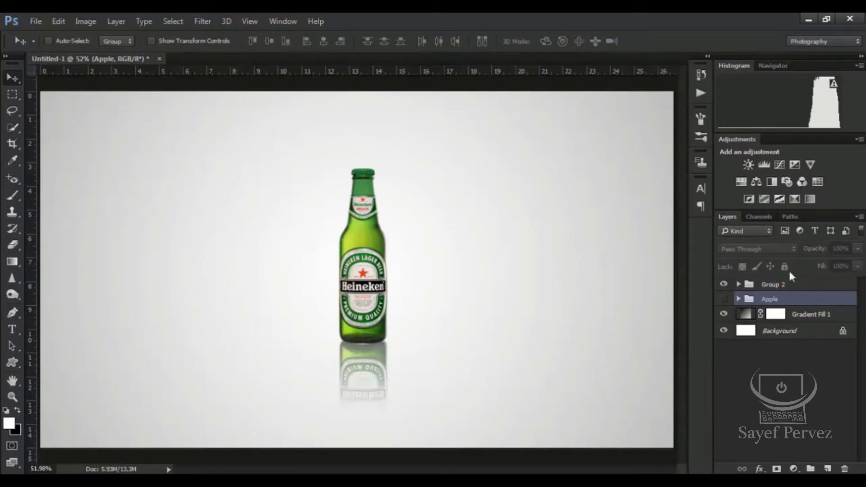
Rename the group holding the bottle layers as bottle and hide it
{"action": "double_click", "coordinate": [773, 286]}
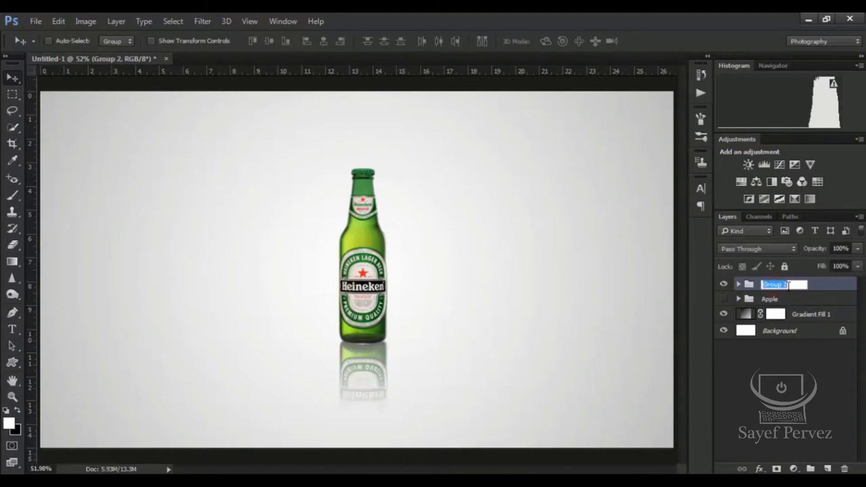
{"action": "key", "text": "BackSpace"}
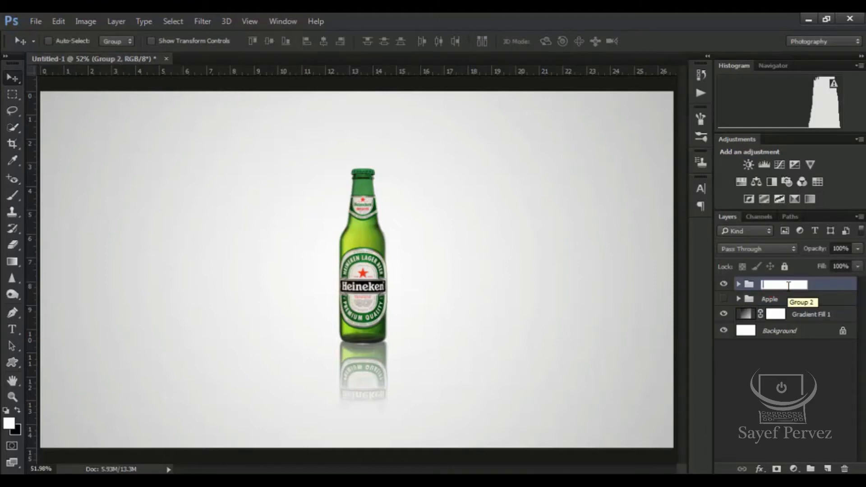
{"action": "type", "text": "bott"}
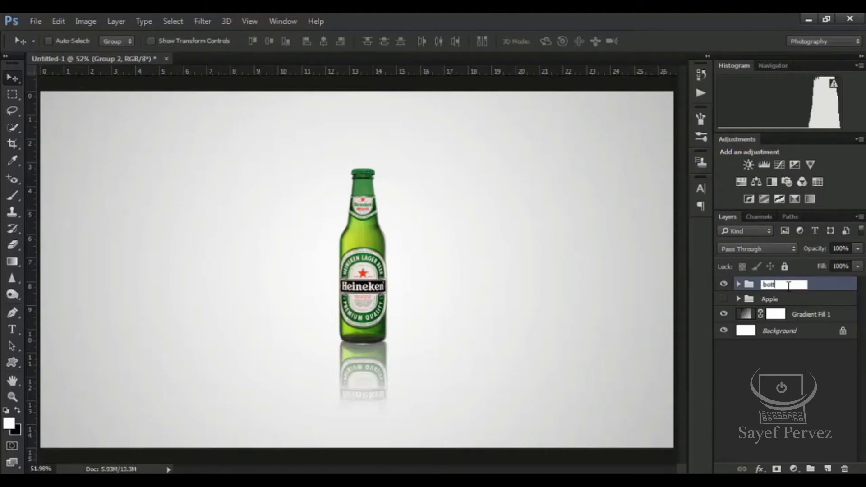
{"action": "type", "text": "le"}
{"action": "key", "text": "Return"}
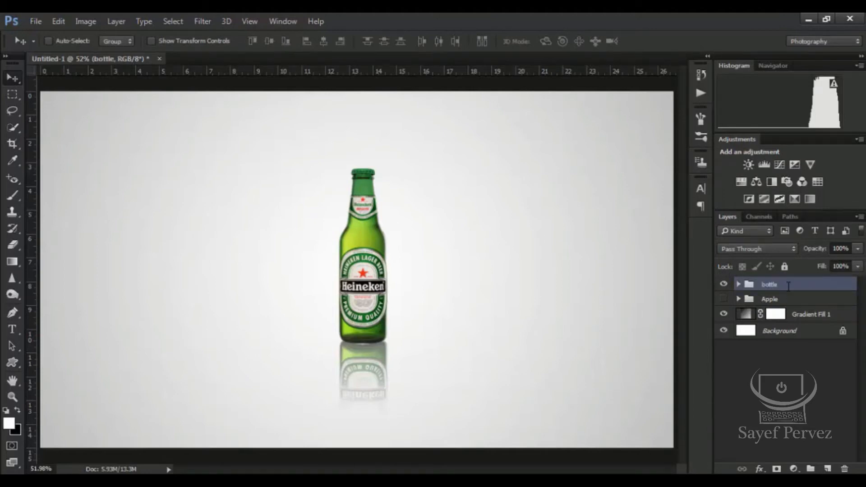
{"action": "left_click", "coordinate": [545, 254]}
{"action": "left_click", "coordinate": [725, 283]}
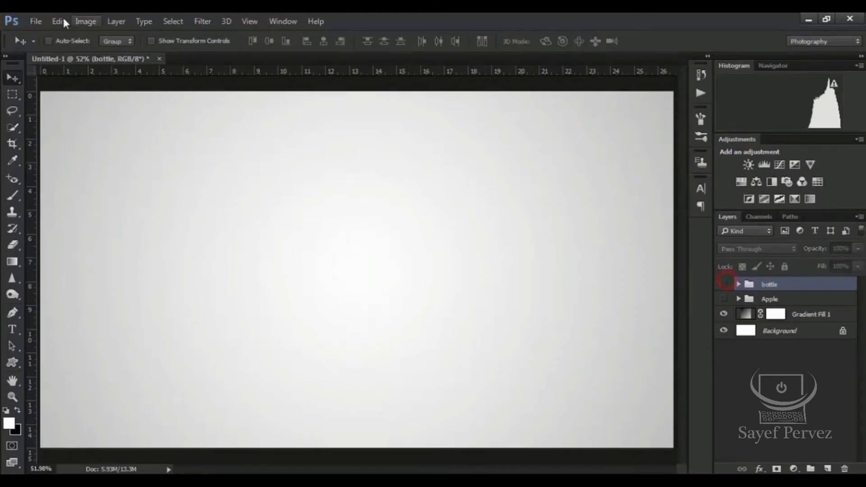
Place Watermelon.png as a linked image, scale it to about 83%, and position it in the canvas's upper middle, slightly right of centre
{"action": "left_click", "coordinate": [36, 21]}
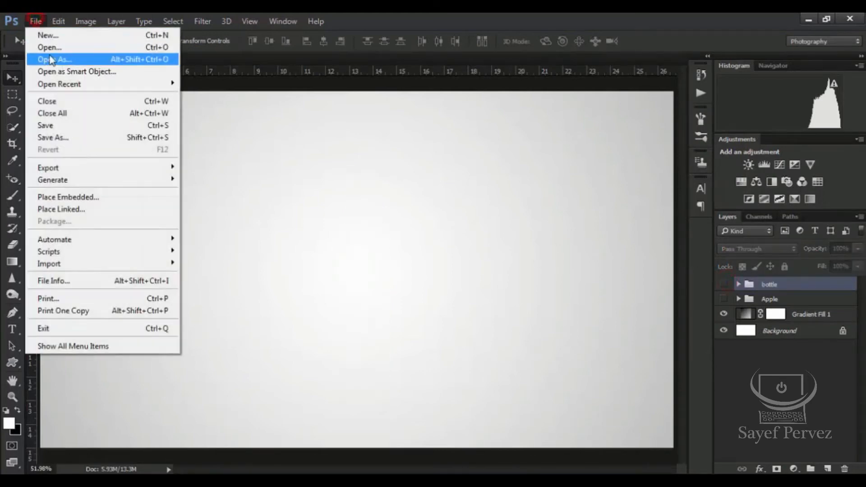
{"action": "left_click", "coordinate": [80, 211]}
{"action": "left_click", "coordinate": [302, 113]}
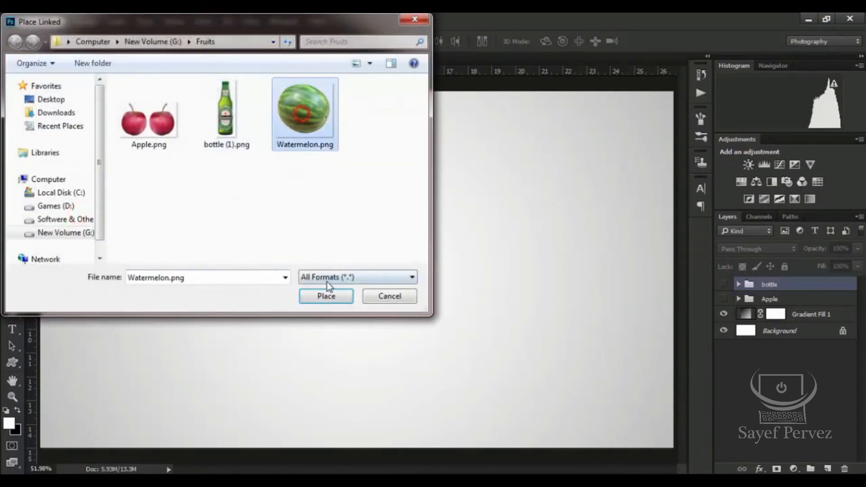
{"action": "left_click", "coordinate": [328, 294]}
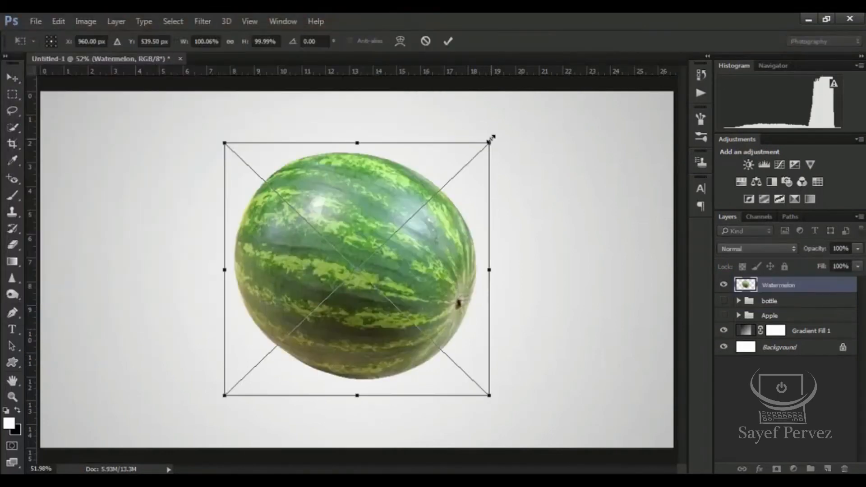
{"action": "left_click_drag", "start_coordinate": [492, 138], "coordinate": [464, 163]}
{"action": "left_click_drag", "start_coordinate": [402, 236], "coordinate": [430, 190]}
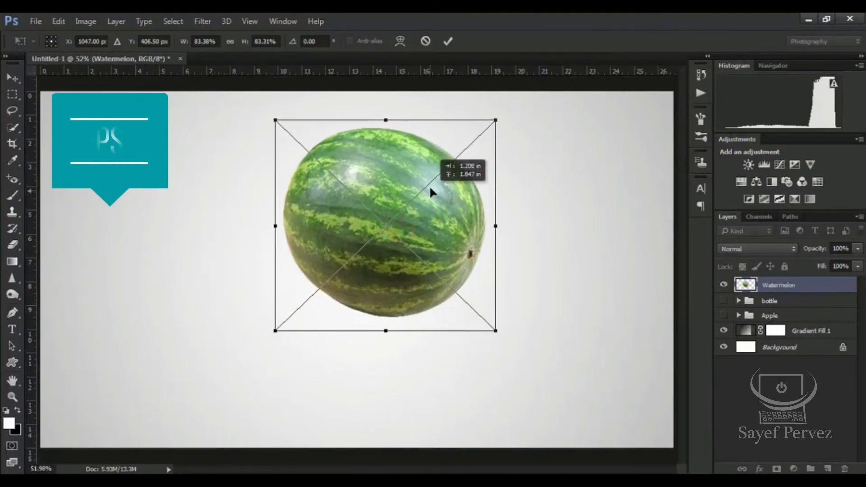
{"action": "left_click", "coordinate": [448, 41]}
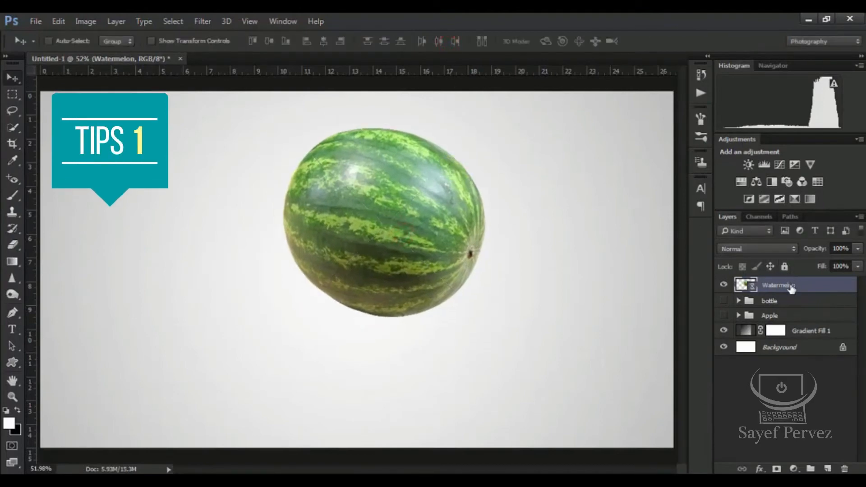
Duplicate the Watermelon layer, flip the copy vertically, and move it straight down until it touches the watermelon's underside
{"action": "key", "text": "ctrl+j"}
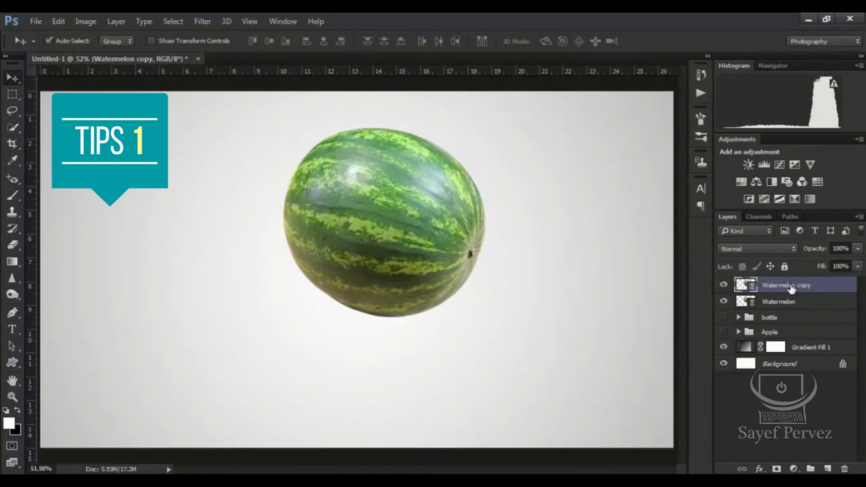
{"action": "key", "text": "ctrl+t"}
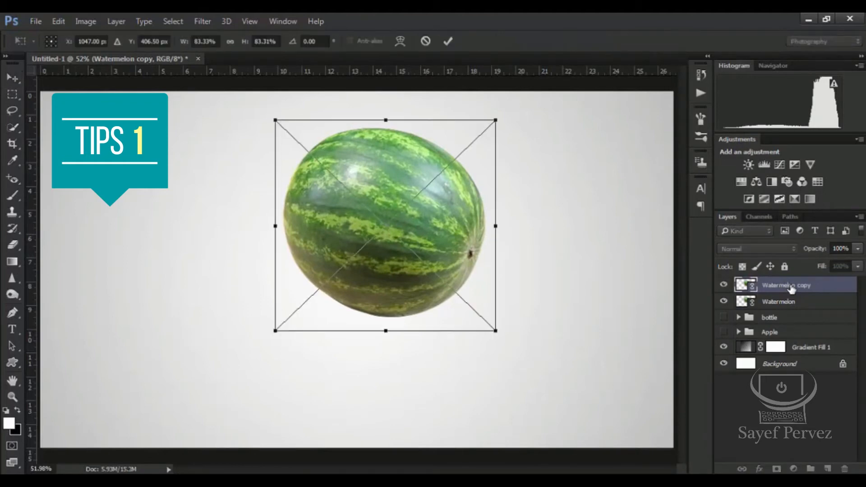
{"action": "right_click", "coordinate": [451, 210]}
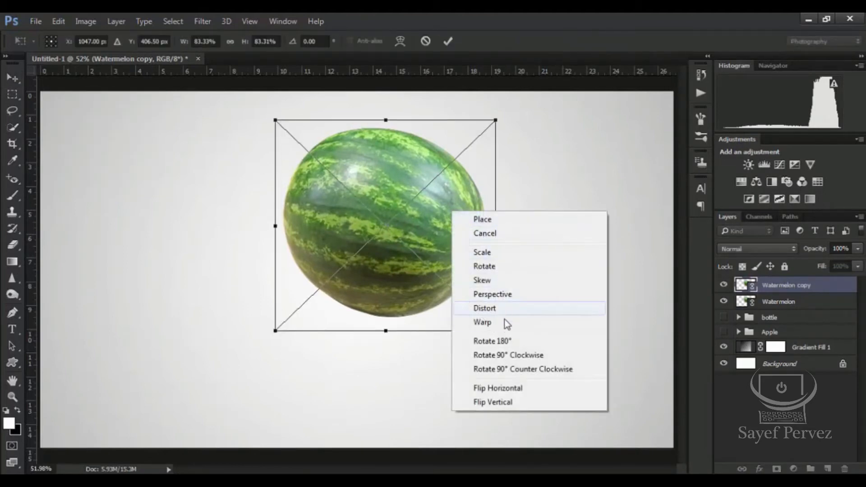
{"action": "left_click", "coordinate": [504, 401]}
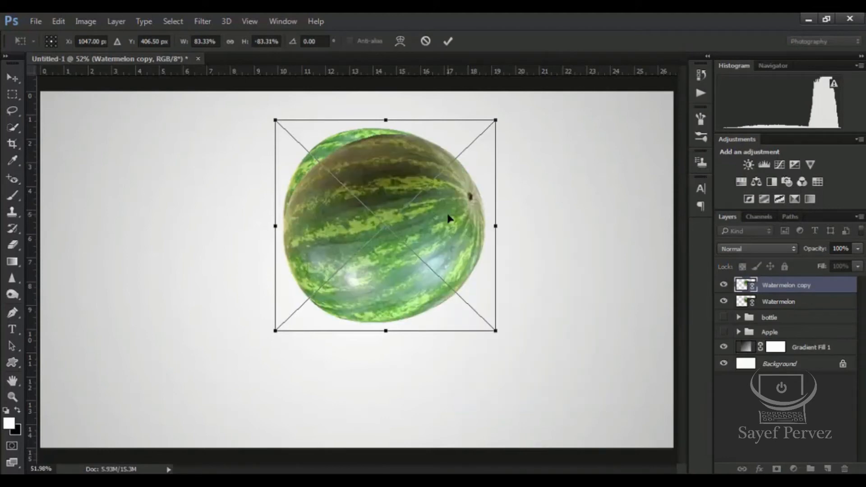
{"action": "left_click_drag", "start_coordinate": [448, 218], "coordinate": [441, 401]}
{"action": "left_click", "coordinate": [449, 42]}
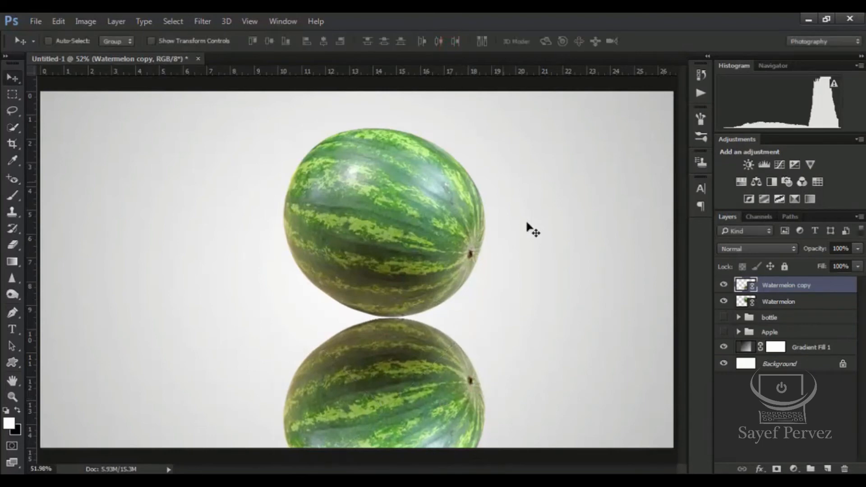
Add a layer mask to the flipped watermelon and fade it out downward with a black-to-white linear gradient
{"action": "left_click", "coordinate": [776, 469]}
{"action": "left_click", "coordinate": [778, 285]}
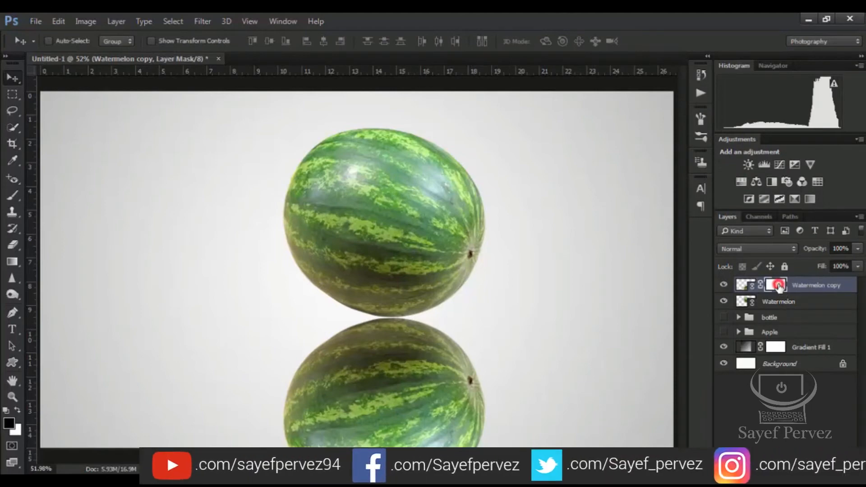
{"action": "left_click_drag", "start_coordinate": [17, 260], "coordinate": [41, 262]}
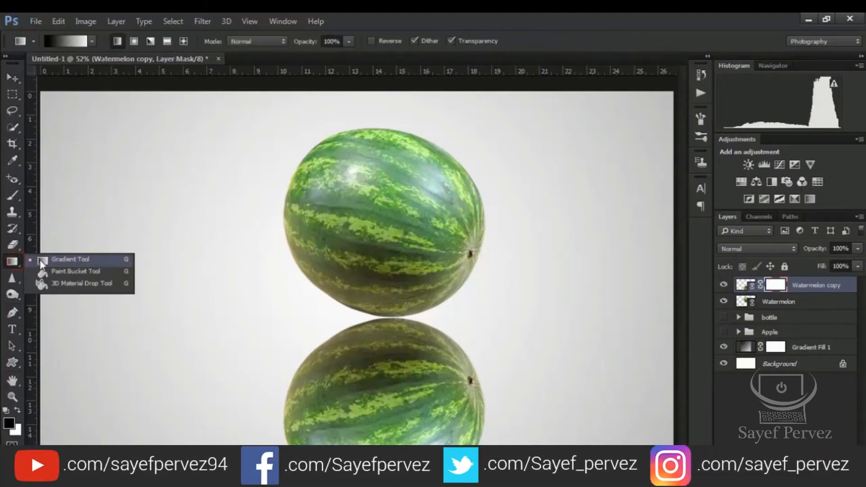
{"action": "left_click", "coordinate": [40, 259]}
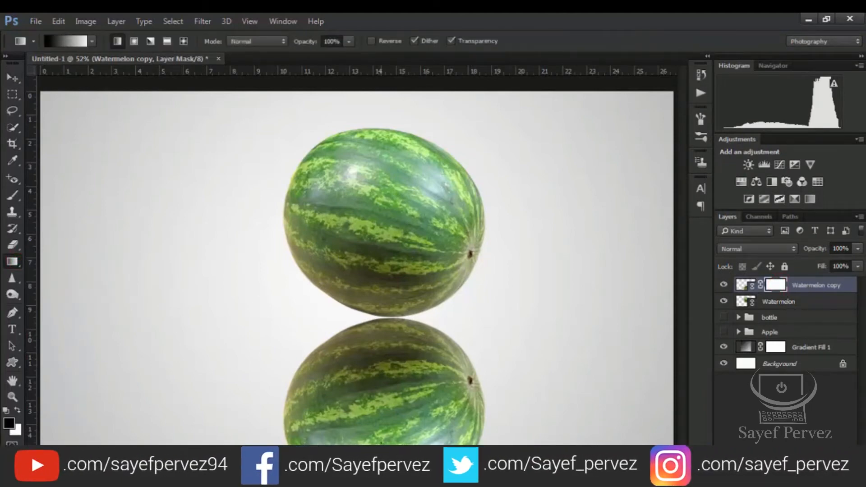
{"action": "left_click_drag", "start_coordinate": [382, 272], "coordinate": [381, 448]}
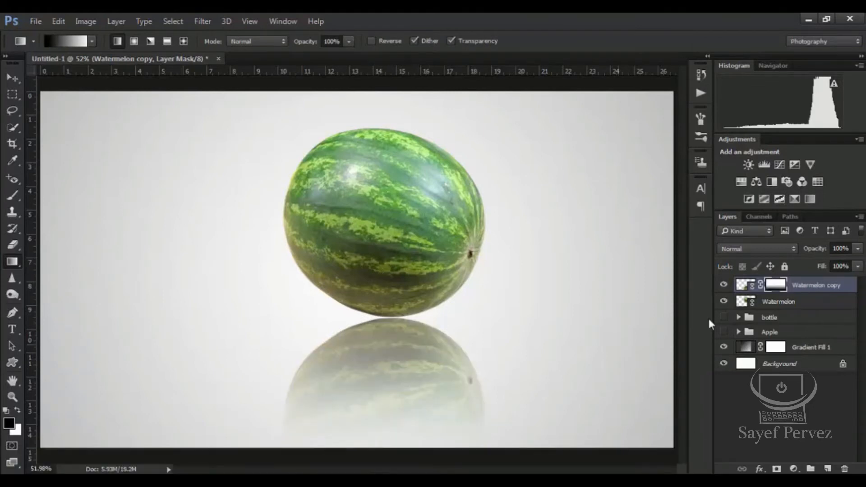
Try 78% and 91% opacity on the flipped watermelon layer, and restore it to 100%
{"action": "left_click", "coordinate": [857, 249]}
{"action": "left_click", "coordinate": [844, 261]}
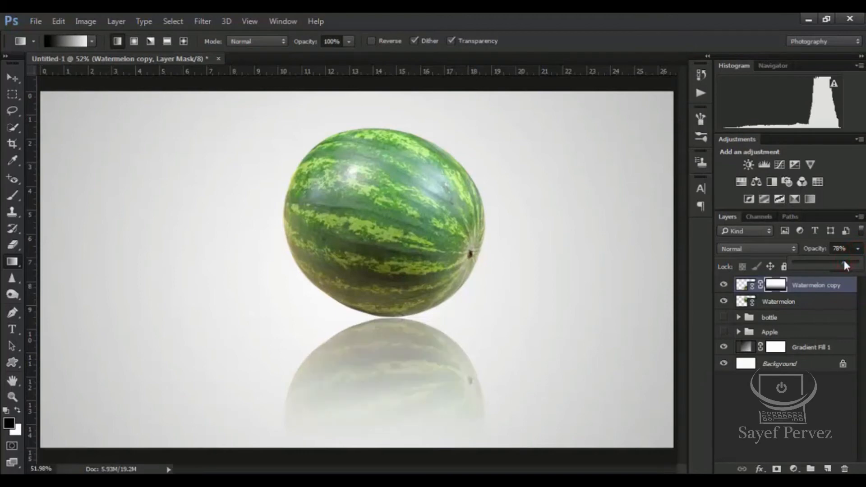
{"action": "left_click", "coordinate": [850, 263]}
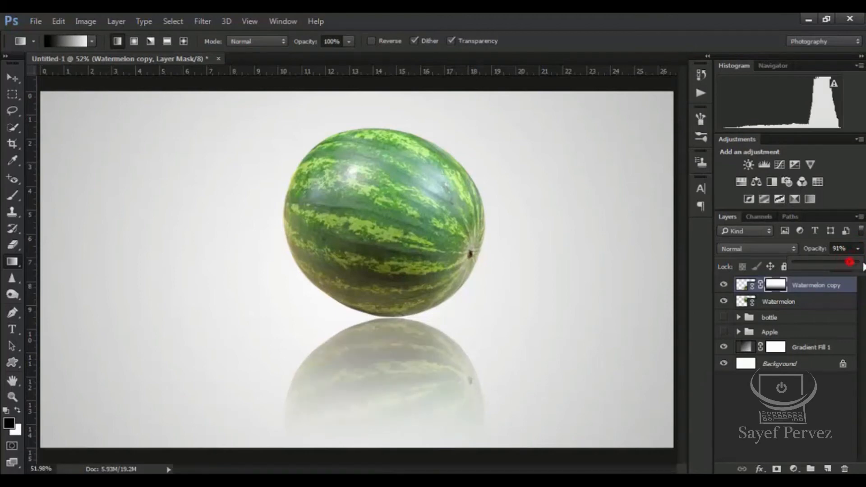
{"action": "left_click_drag", "start_coordinate": [863, 266], "coordinate": [864, 264]}
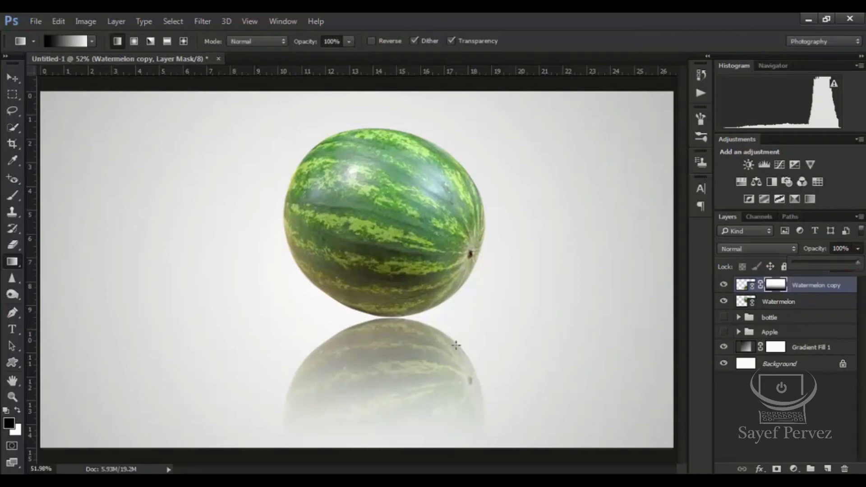
Group the watermelon and its reflection layers and name the group Watermelon
{"action": "left_click", "coordinate": [844, 288]}
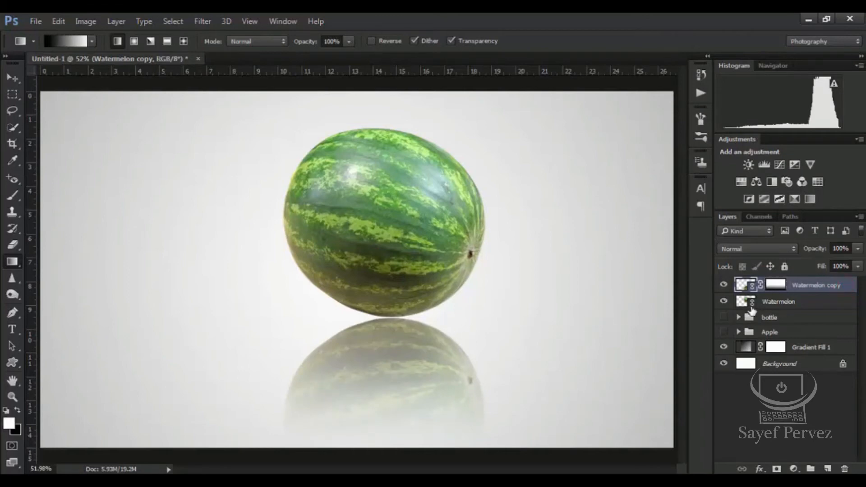
{"action": "left_click", "coordinate": [780, 303], "text": "shift"}
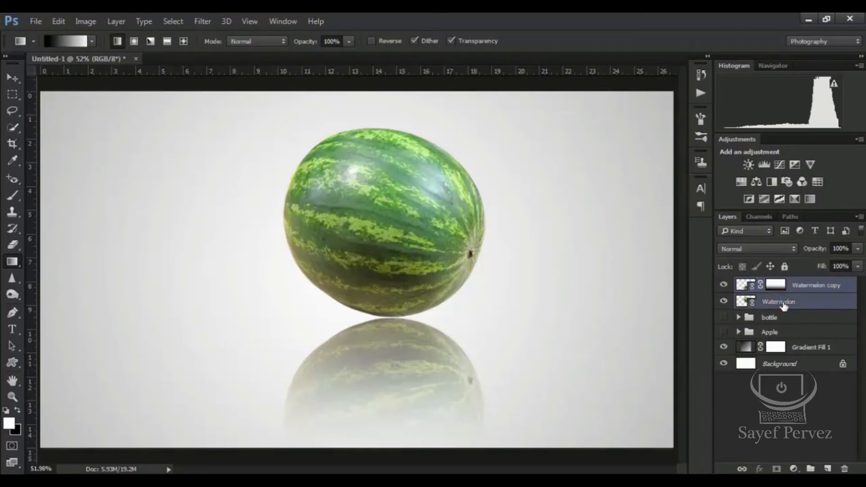
{"action": "key", "text": "ctrl+g"}
{"action": "double_click", "coordinate": [780, 285]}
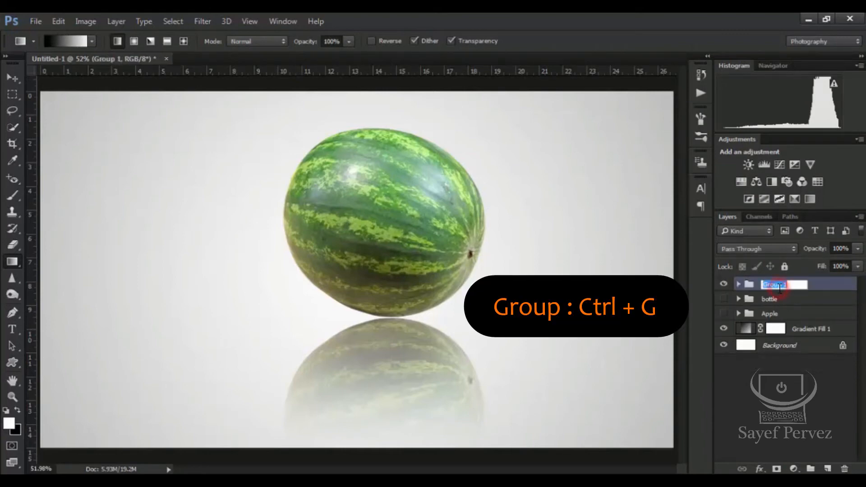
{"action": "key", "text": "BackSpace"}
{"action": "type", "text": "Waterm"}
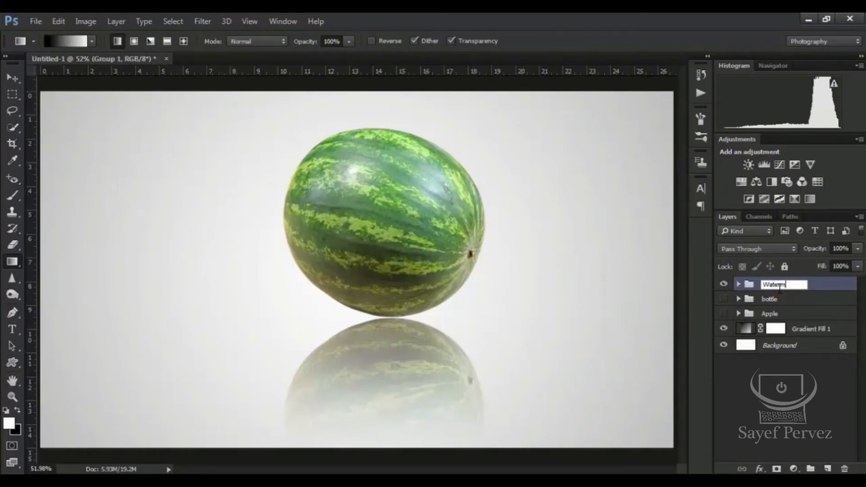
{"action": "type", "text": "elon"}
{"action": "key", "text": "Return"}
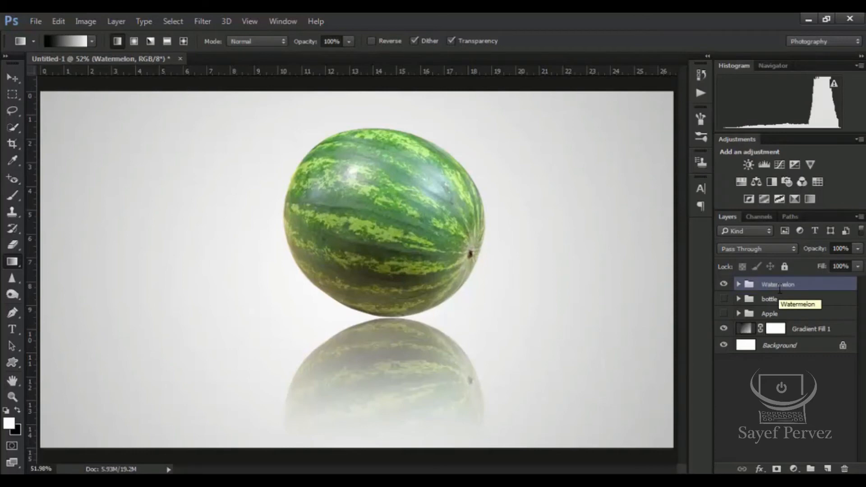
Show the bottle and Apple groups and move the Watermelon group to the canvas's right edge
{"action": "left_click", "coordinate": [724, 299]}
{"action": "left_click", "coordinate": [723, 314]}
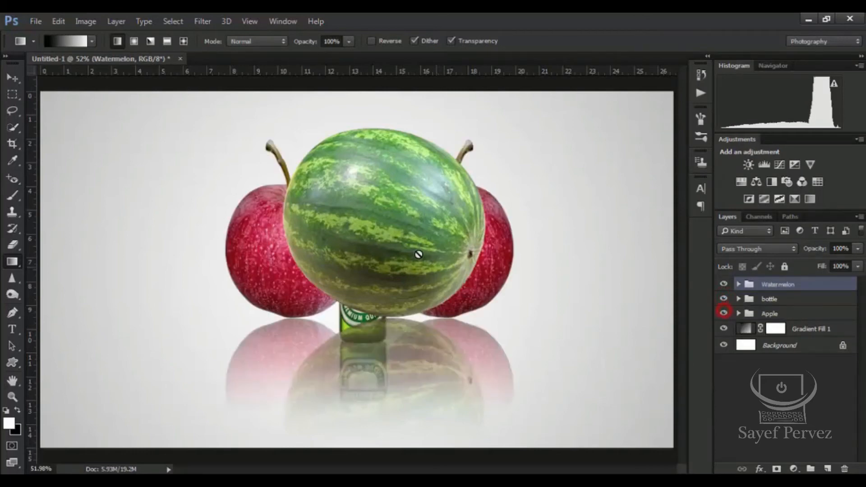
{"action": "left_click", "coordinate": [11, 78]}
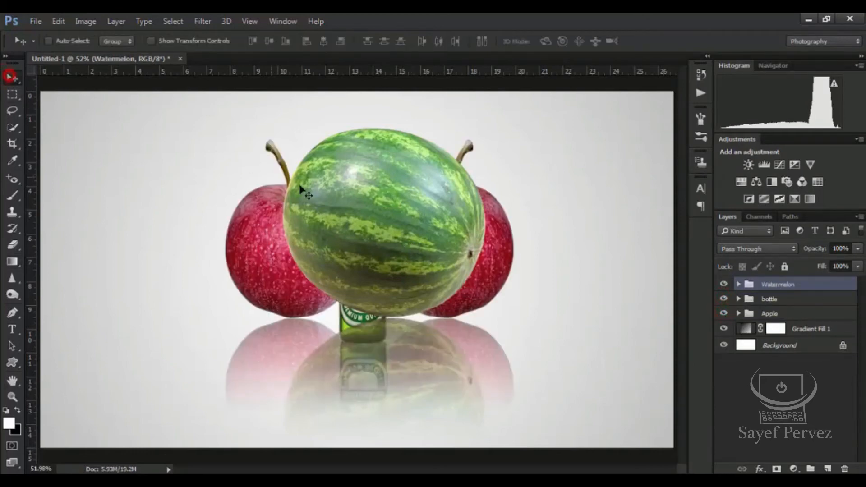
{"action": "left_click_drag", "start_coordinate": [338, 200], "coordinate": [536, 201]}
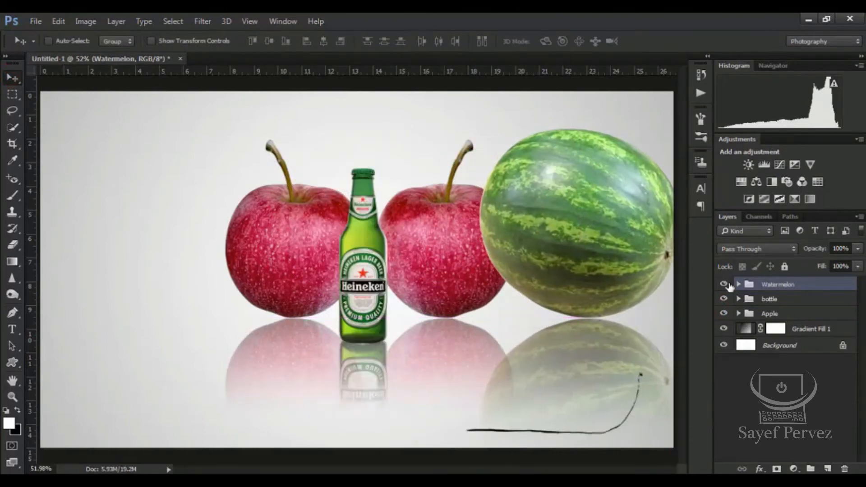
Move the bottle group to the left of the apples and shift the Apple group slightly left, clear of the watermelon
{"action": "left_click", "coordinate": [458, 239], "text": "ctrl"}
{"action": "left_click_drag", "start_coordinate": [459, 244], "coordinate": [217, 234]}
{"action": "left_click", "coordinate": [775, 314]}
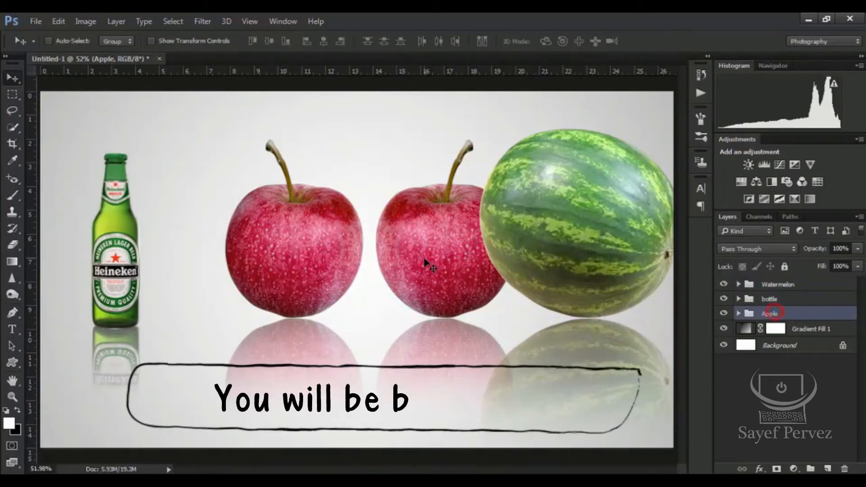
{"action": "left_click_drag", "start_coordinate": [427, 260], "coordinate": [387, 260]}
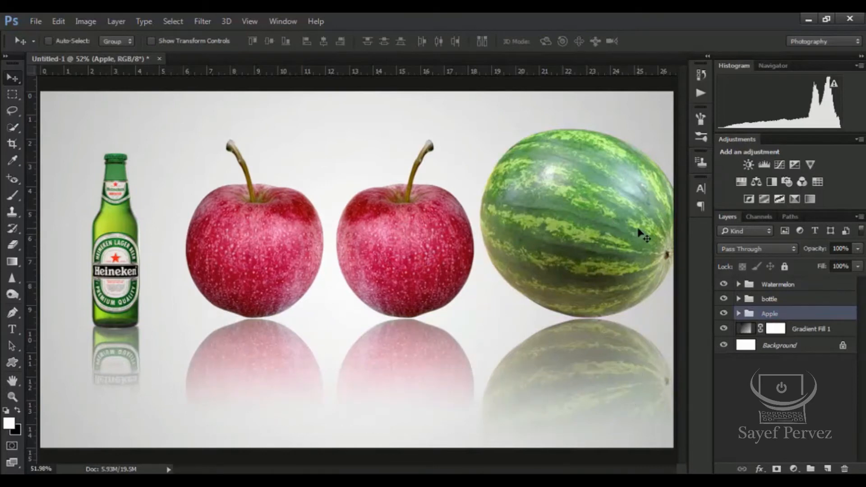
Shift the Watermelon, bottle and Apple groups left together so the whole watermelon fits inside the canvas
{"action": "left_click", "coordinate": [788, 298], "text": "ctrl"}
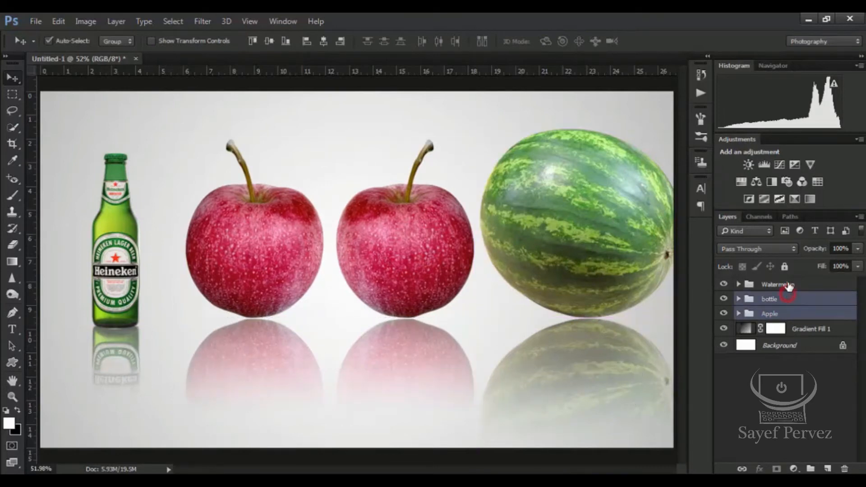
{"action": "left_click", "coordinate": [789, 284], "text": "ctrl"}
{"action": "left_click_drag", "start_coordinate": [596, 243], "coordinate": [554, 244]}
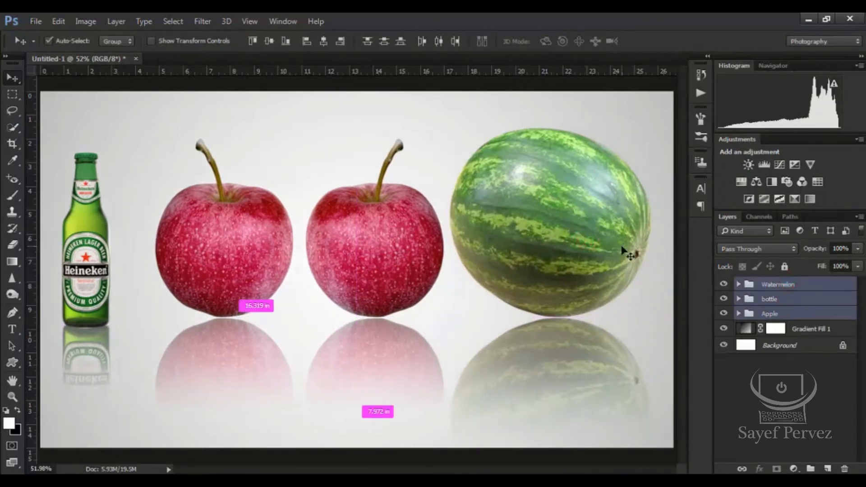
Combine the Watermelon, bottle and Apple groups into one parent group and hide it
{"action": "key", "text": "ctrl+minus"}
{"action": "key", "text": "ctrl+minus"}
{"action": "key", "text": "ctrl+minus"}
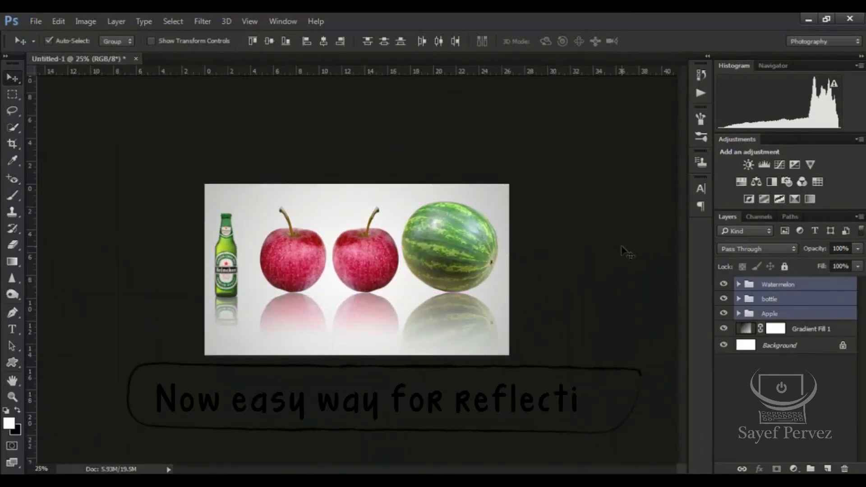
{"action": "key", "text": "ctrl+plus"}
{"action": "key", "text": "ctrl+plus"}
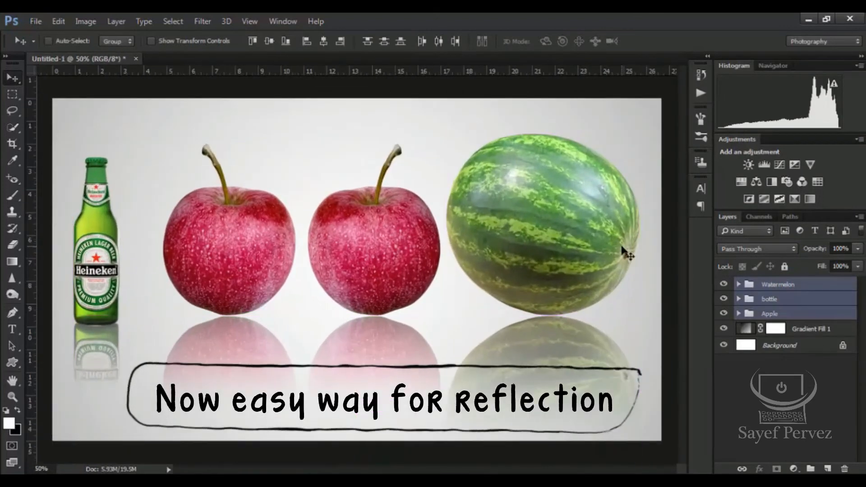
{"action": "key", "text": "ctrl"}
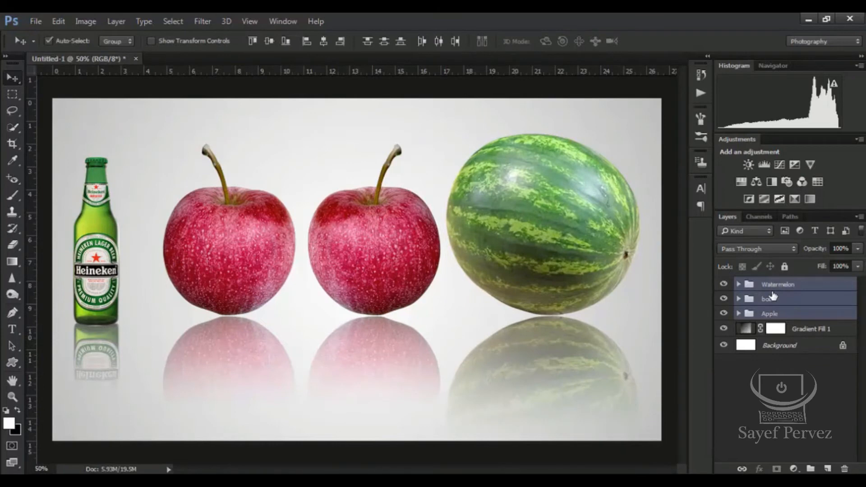
{"action": "key", "text": "ctrl+g"}
{"action": "left_click", "coordinate": [724, 284]}
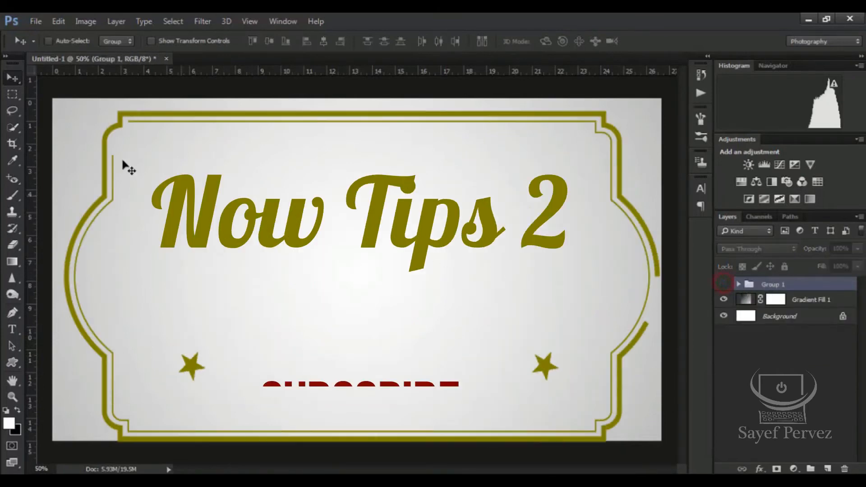
Place Apple.png as a linked image, enlarge it to about 140%, and raise it to leave space beneath for a reflection
{"action": "left_click", "coordinate": [35, 21]}
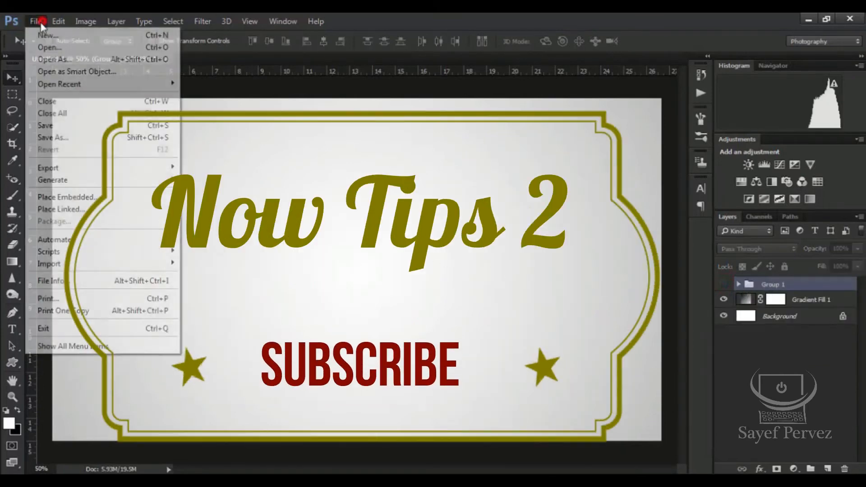
{"action": "left_click", "coordinate": [83, 210]}
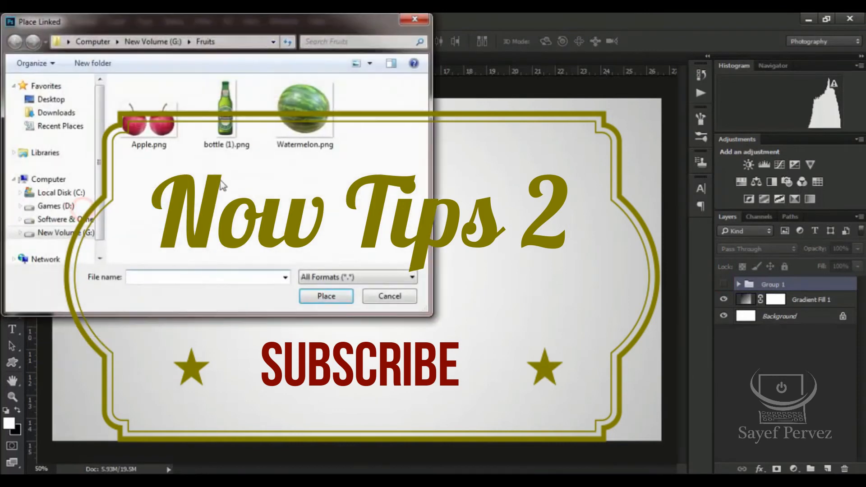
{"action": "left_click", "coordinate": [166, 120]}
{"action": "left_click", "coordinate": [339, 297]}
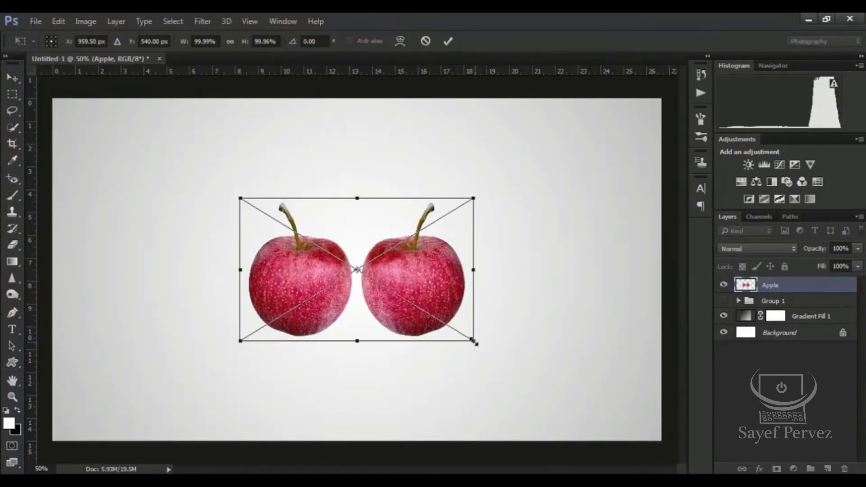
{"action": "left_click_drag", "start_coordinate": [474, 342], "coordinate": [523, 366]}
{"action": "left_click_drag", "start_coordinate": [476, 281], "coordinate": [479, 240]}
{"action": "left_click", "coordinate": [448, 42]}
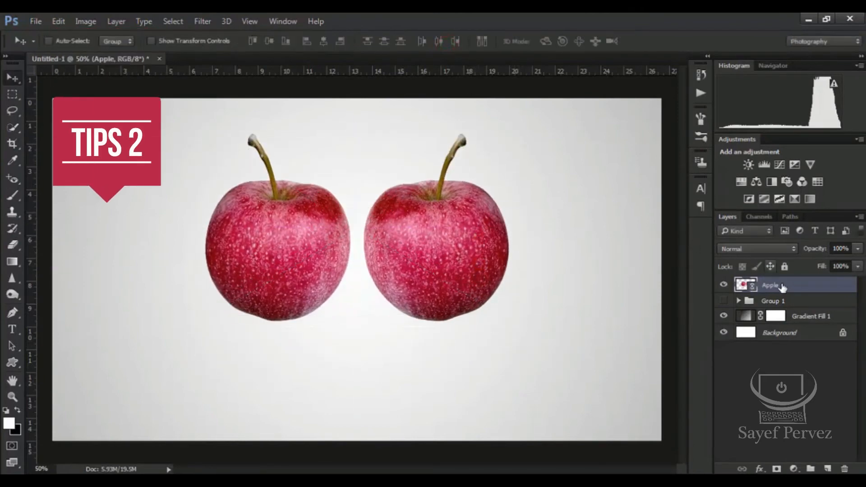
Duplicate the Apple layer, flip the copy vertically, and move it directly beneath the original apples as a mirror image
{"action": "key", "text": "ctrl+j"}
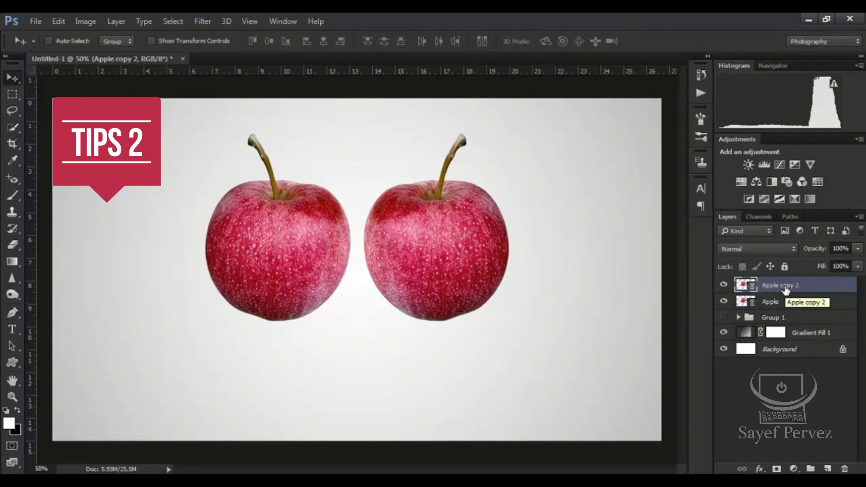
{"action": "key", "text": "ctrl"}
{"action": "key", "text": "ctrl+t"}
{"action": "right_click", "coordinate": [461, 213]}
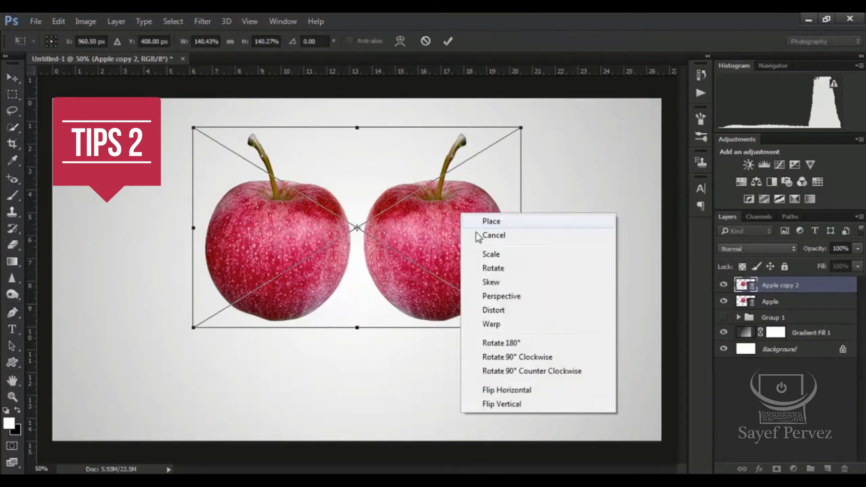
{"action": "left_click", "coordinate": [523, 403]}
{"action": "left_click_drag", "start_coordinate": [454, 218], "coordinate": [469, 404]}
{"action": "left_click", "coordinate": [448, 41]}
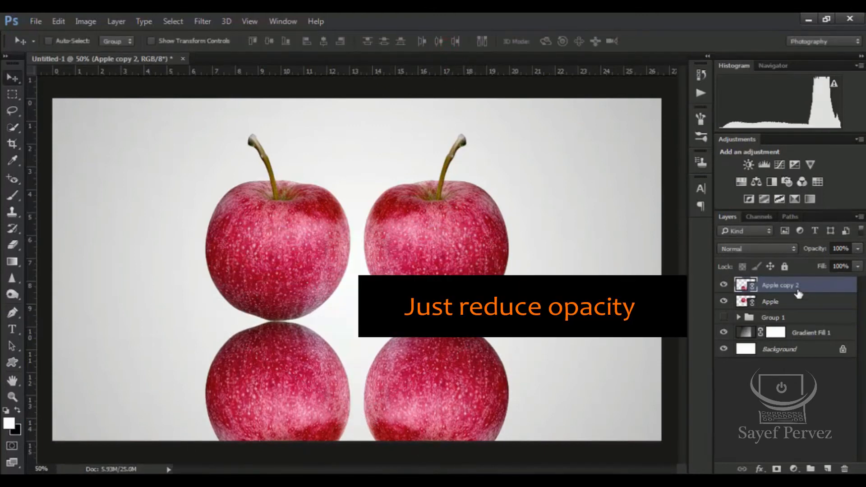
Set the opacity of the flipped Apple copy 2 layer to 40%
{"action": "left_click", "coordinate": [857, 248]}
{"action": "left_click", "coordinate": [828, 262]}
{"action": "left_click", "coordinate": [819, 262]}
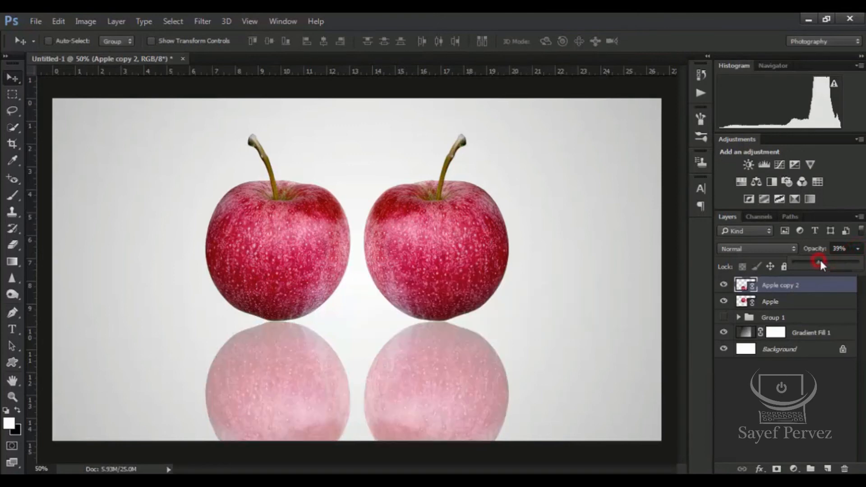
{"action": "left_click", "coordinate": [842, 249]}
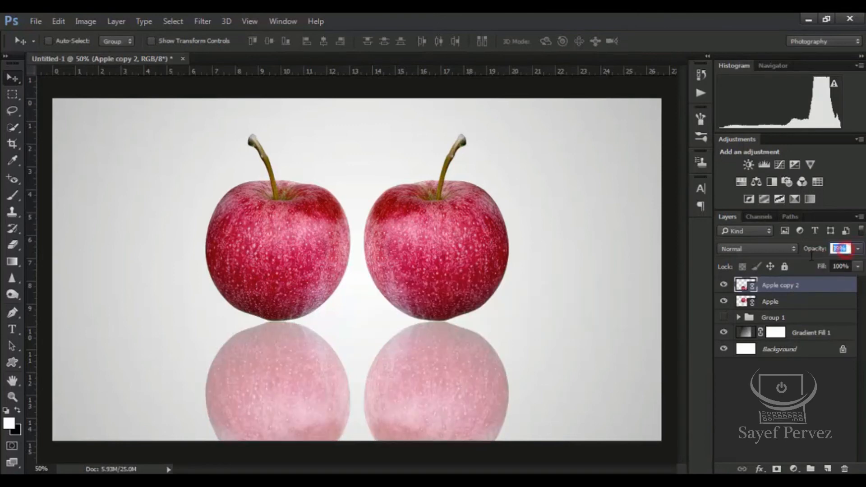
{"action": "type", "text": "40"}
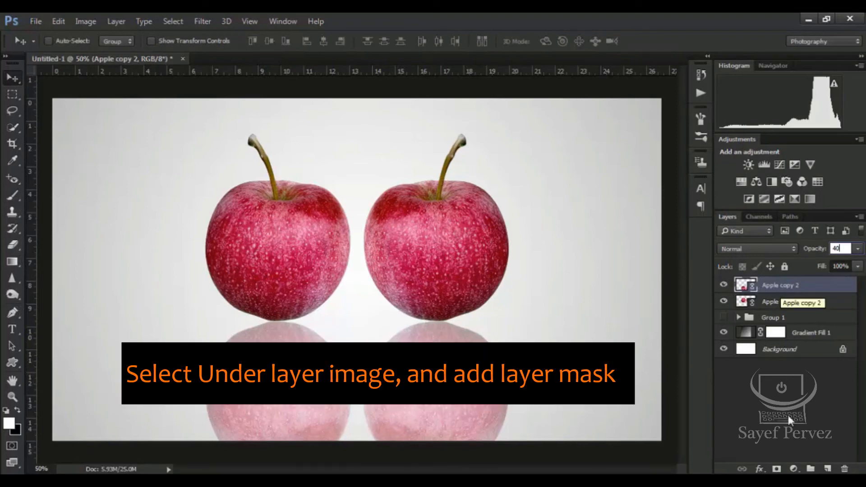
Add a layer mask to Apple copy 2 and choose a soft round 300 px brush with 0% hardness
{"action": "left_click", "coordinate": [779, 469]}
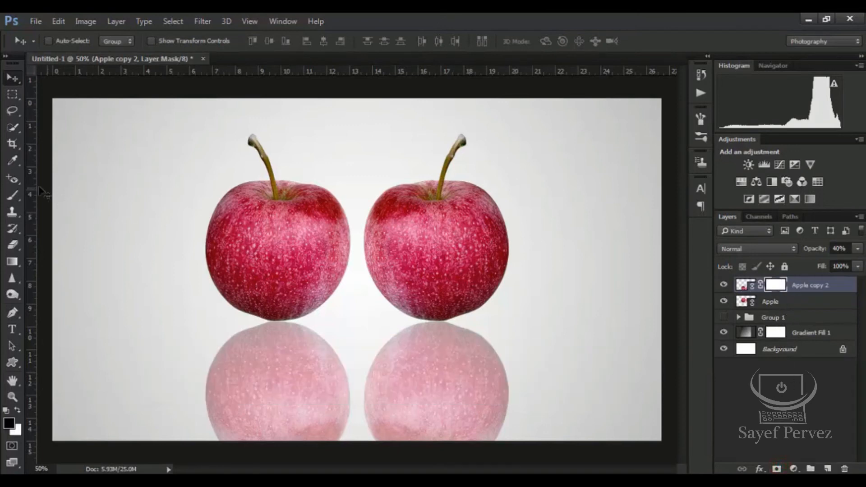
{"action": "left_click", "coordinate": [13, 195]}
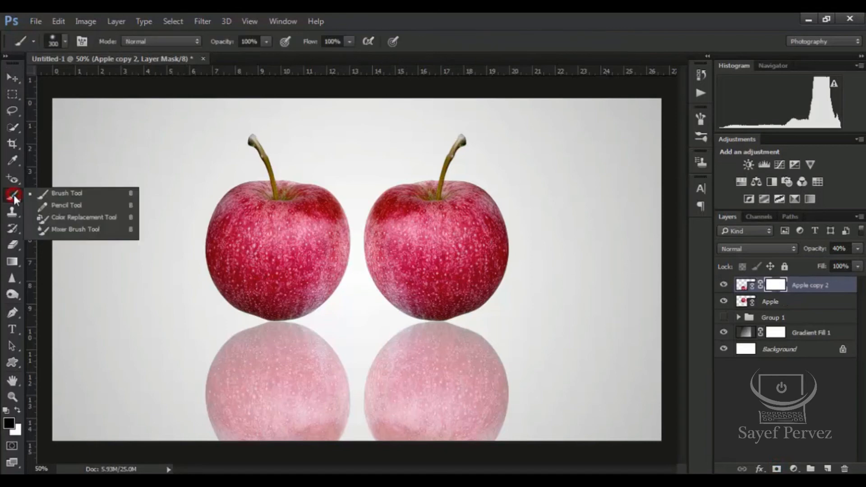
{"action": "left_click", "coordinate": [79, 189]}
{"action": "right_click", "coordinate": [372, 197]}
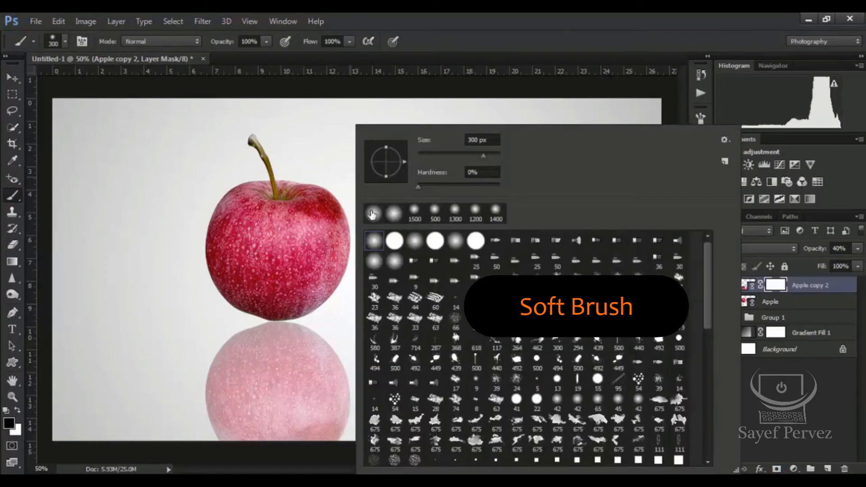
{"action": "left_click", "coordinate": [375, 241]}
{"action": "left_click", "coordinate": [485, 35]}
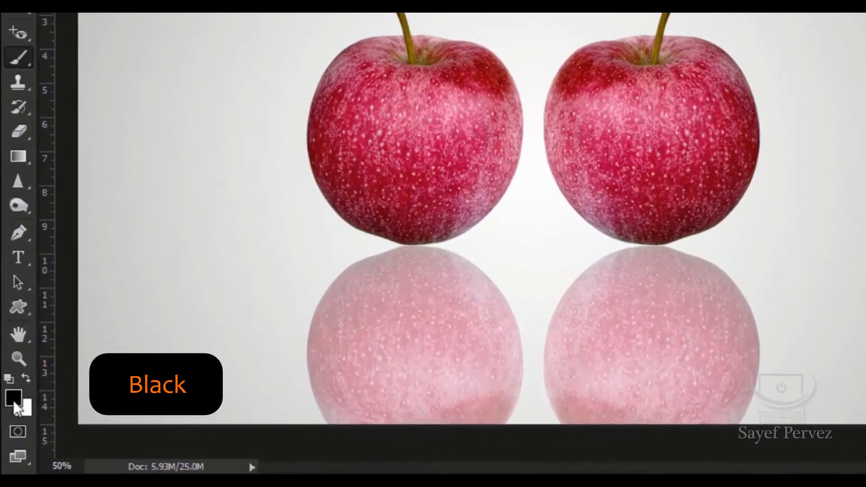
Paint black on the Apple copy 2 mask over the lower half of both reflections and across the left reflection
{"action": "mouse_move", "coordinate": [769, 385]}
{"action": "left_mouse_down"}
{"action": "mouse_move", "coordinate": [638, 387]}
{"action": "mouse_move", "coordinate": [375, 445]}
{"action": "mouse_move", "coordinate": [273, 399]}
{"action": "mouse_move", "coordinate": [191, 409]}
{"action": "mouse_move", "coordinate": [674, 400]}
{"action": "mouse_move", "coordinate": [865, 365]}
{"action": "left_mouse_up"}
{"action": "left_click_drag", "start_coordinate": [773, 348], "coordinate": [348, 416]}
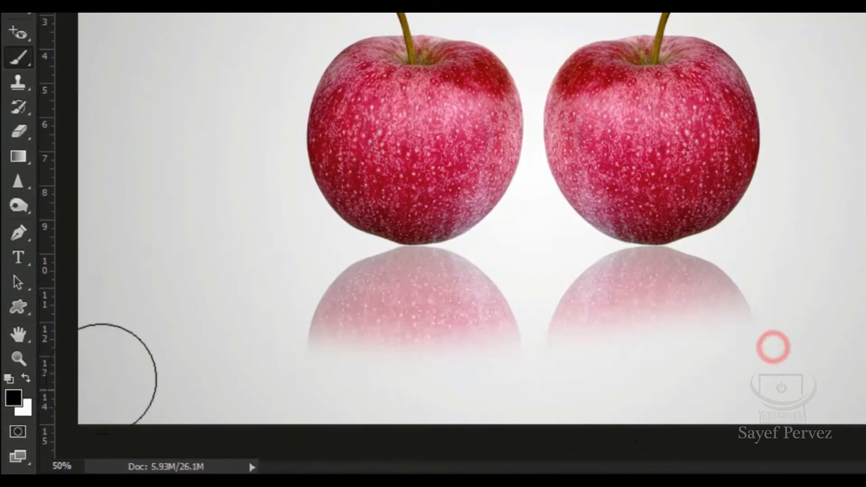
{"action": "left_click_drag", "start_coordinate": [277, 340], "coordinate": [794, 464]}
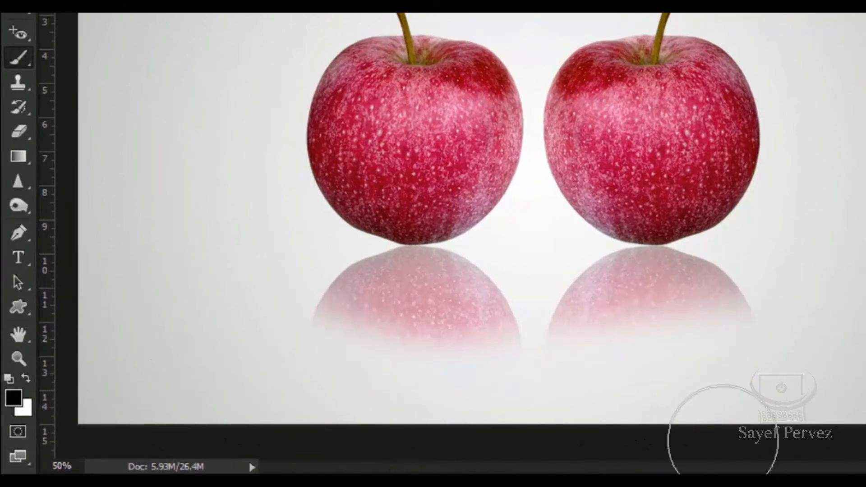
{"action": "mouse_move", "coordinate": [334, 319]}
{"action": "left_mouse_down"}
{"action": "mouse_move", "coordinate": [357, 293]}
{"action": "mouse_move", "coordinate": [362, 368]}
{"action": "left_mouse_up"}
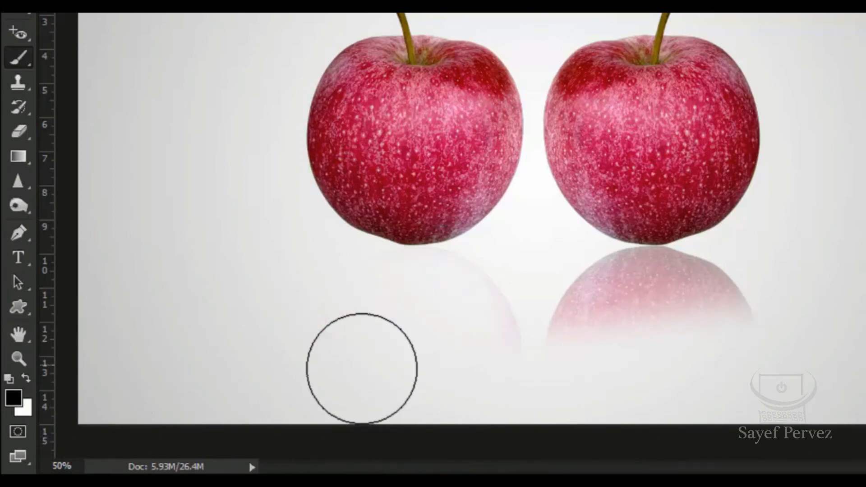
Switch the foreground colour to white and paint over the mask to restore both apple reflections
{"action": "left_click", "coordinate": [26, 379]}
{"action": "mouse_move", "coordinate": [306, 333]}
{"action": "left_mouse_down"}
{"action": "mouse_move", "coordinate": [411, 300]}
{"action": "mouse_move", "coordinate": [412, 324]}
{"action": "mouse_move", "coordinate": [449, 372]}
{"action": "left_mouse_up"}
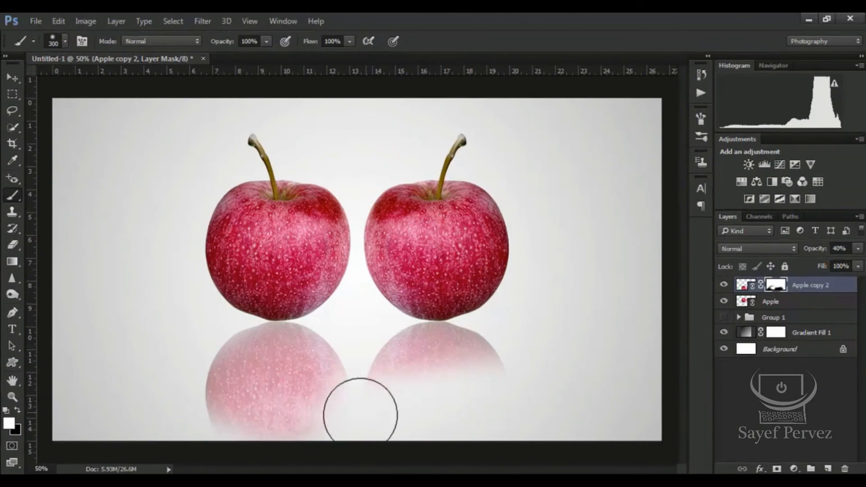
{"action": "left_click_drag", "start_coordinate": [328, 420], "coordinate": [271, 416]}
{"action": "mouse_move", "coordinate": [509, 408]}
{"action": "left_mouse_down"}
{"action": "mouse_move", "coordinate": [416, 404]}
{"action": "mouse_move", "coordinate": [407, 419]}
{"action": "mouse_move", "coordinate": [427, 404]}
{"action": "mouse_move", "coordinate": [389, 411]}
{"action": "left_mouse_up"}
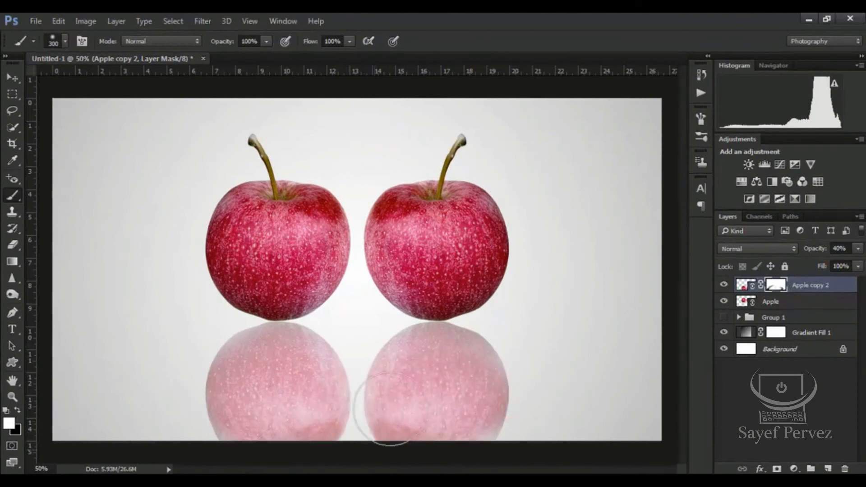
Switch the foreground colour back to black and paint the mask along the lower part of both reflections to fade them out
{"action": "left_click", "coordinate": [16, 410]}
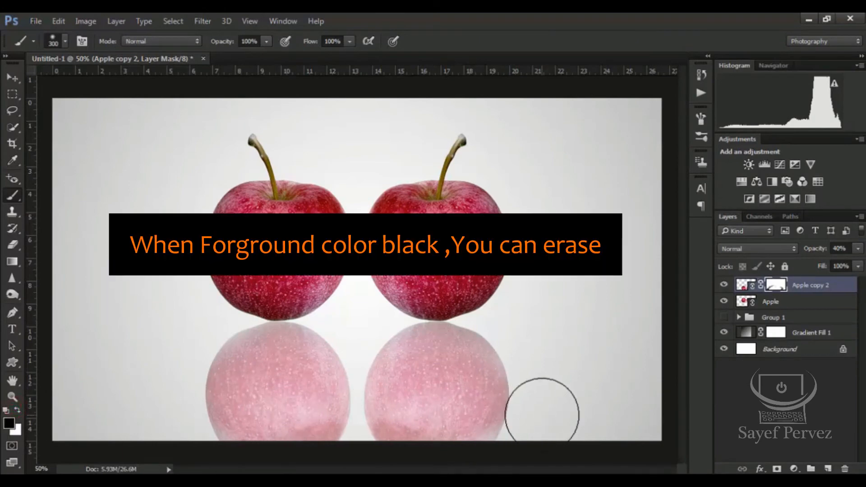
{"action": "mouse_move", "coordinate": [542, 415]}
{"action": "left_mouse_down"}
{"action": "mouse_move", "coordinate": [337, 424]}
{"action": "mouse_move", "coordinate": [538, 435]}
{"action": "mouse_move", "coordinate": [418, 443]}
{"action": "left_mouse_up"}
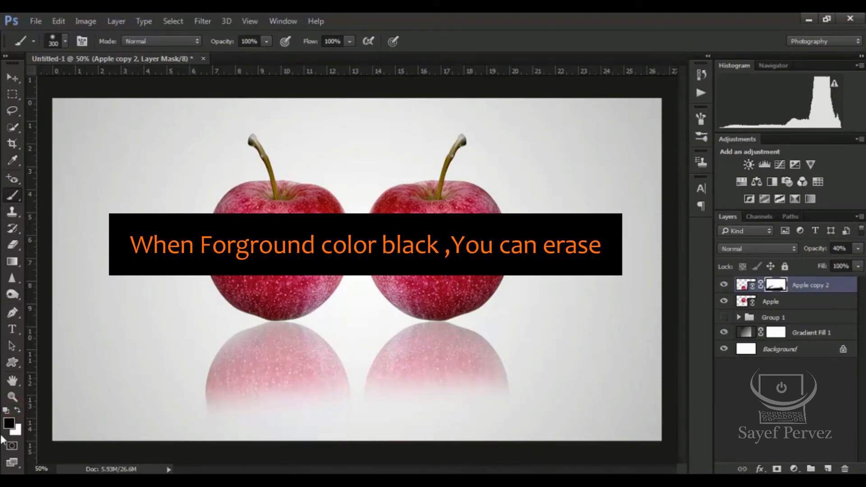
{"action": "mouse_move", "coordinate": [180, 425]}
{"action": "left_mouse_down"}
{"action": "mouse_move", "coordinate": [548, 417]}
{"action": "mouse_move", "coordinate": [182, 383]}
{"action": "left_mouse_up"}
{"action": "left_click", "coordinate": [207, 406]}
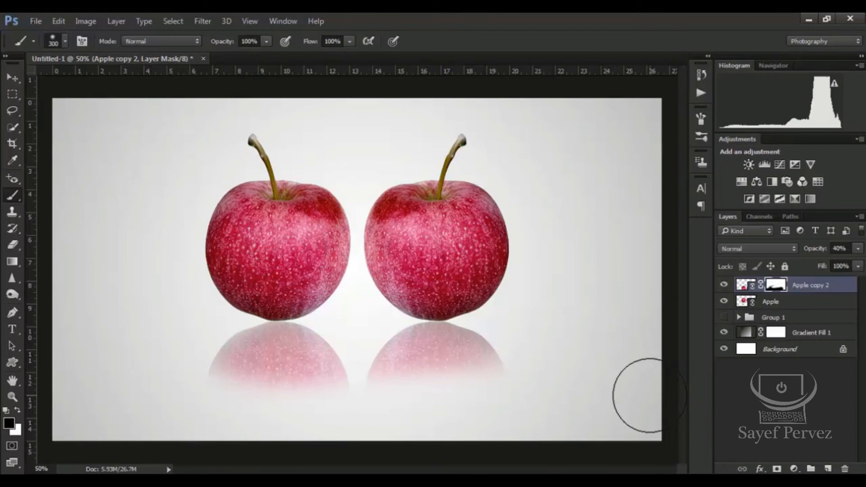
Combine the Apple and Apple copy 2 layers into a new group and check Group 1's visibility
{"action": "left_click", "coordinate": [782, 301], "text": "shift"}
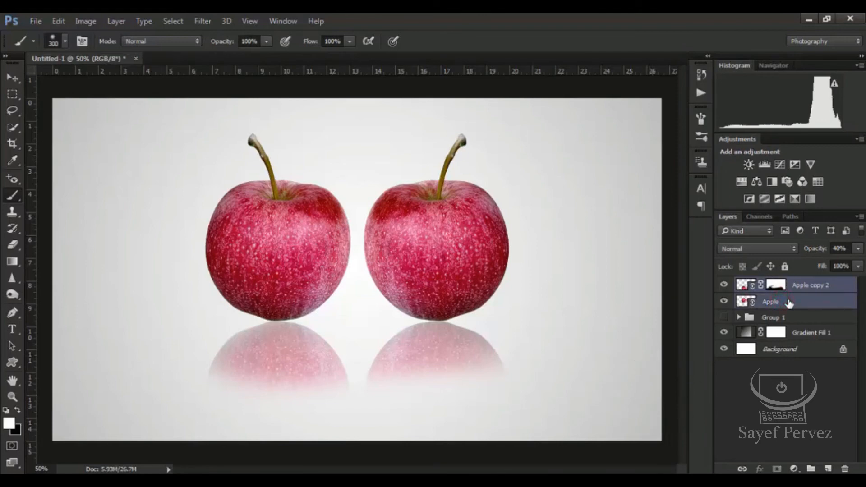
{"action": "key", "text": "ctrl+g"}
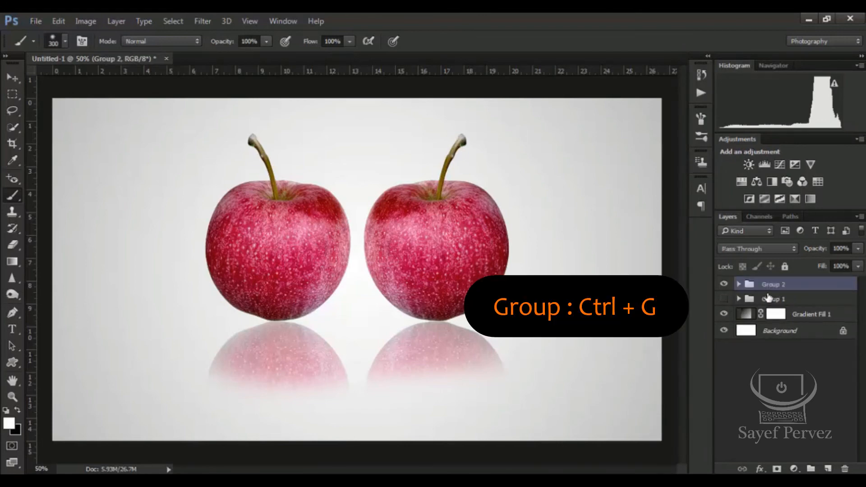
{"action": "left_click", "coordinate": [724, 299]}
{"action": "left_click", "coordinate": [724, 299]}
Move the Apple group out of Group 1 to sit directly below Group 2, and keep Group 1 hidden
{"action": "left_click", "coordinate": [739, 299]}
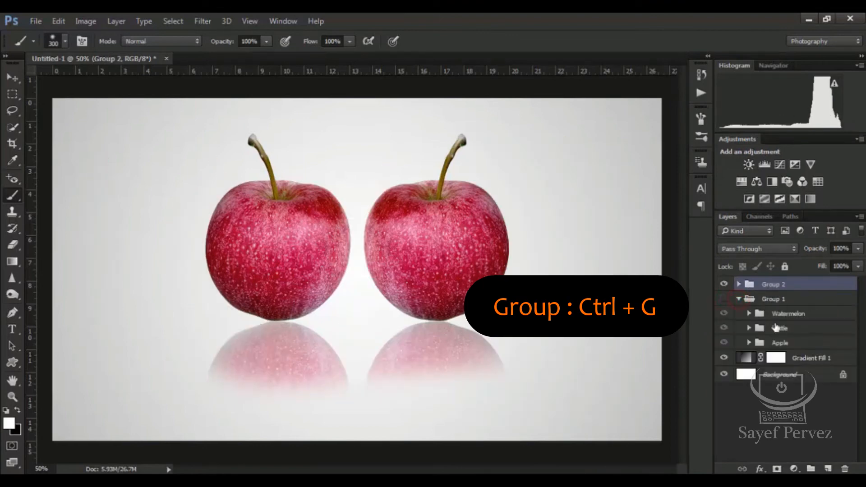
{"action": "left_click", "coordinate": [726, 343]}
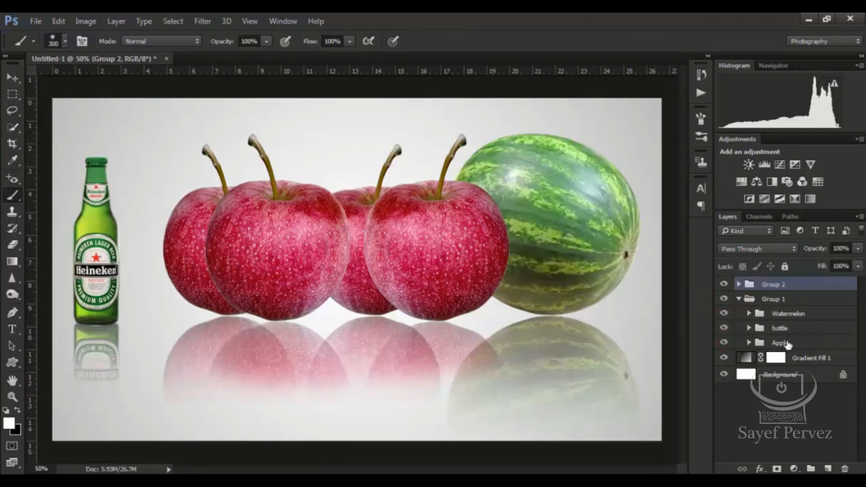
{"action": "left_click_drag", "start_coordinate": [787, 345], "coordinate": [789, 289]}
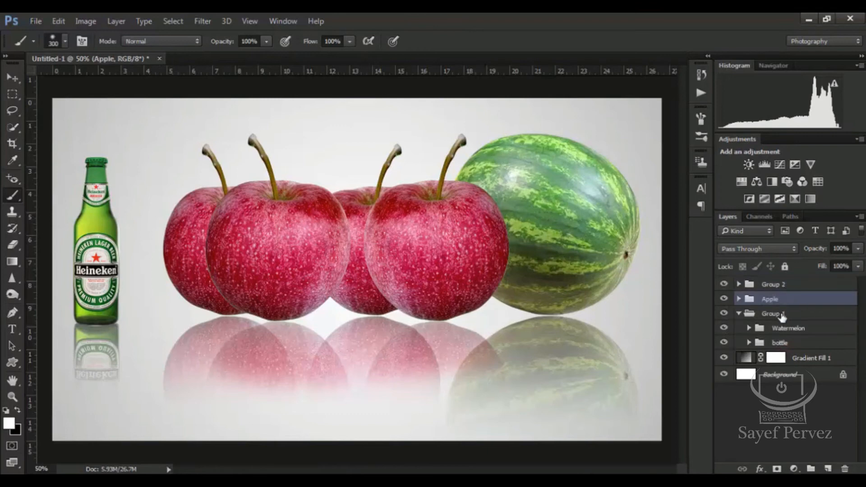
{"action": "left_click", "coordinate": [738, 314]}
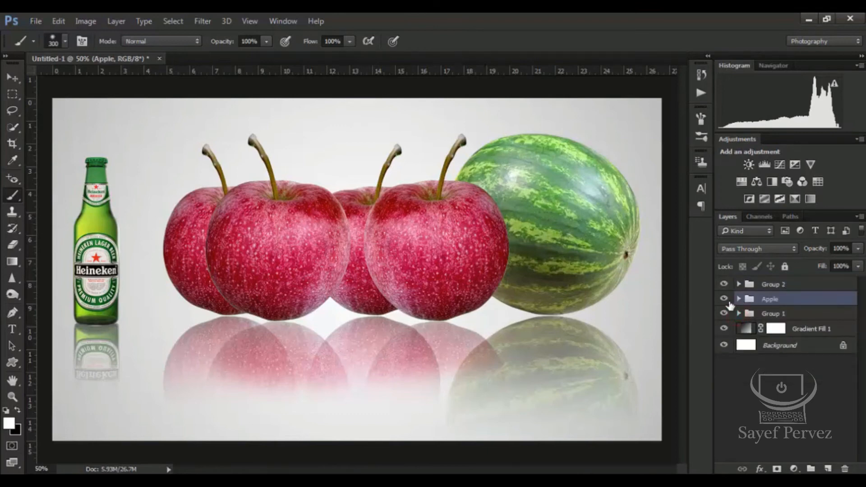
{"action": "left_click", "coordinate": [724, 316]}
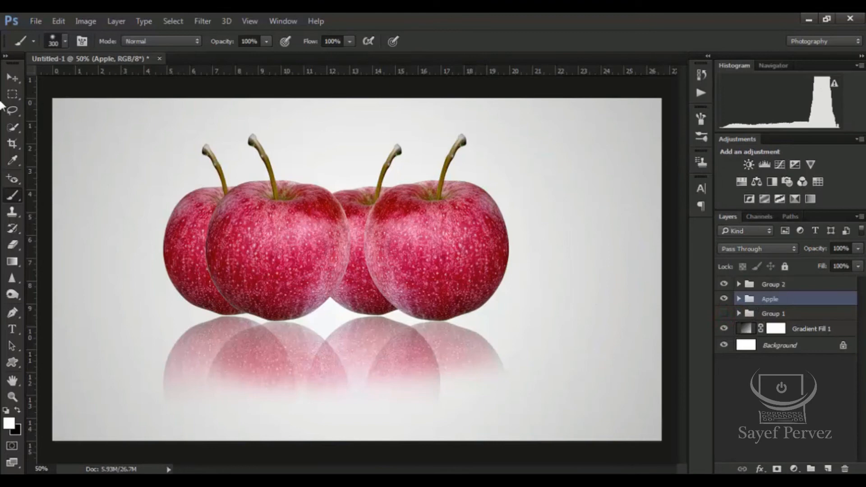
Move the Apple group to the canvas's right edge and Group 2 left and slightly up, lining up four apples side by side
{"action": "left_click", "coordinate": [18, 77]}
{"action": "left_click_drag", "start_coordinate": [280, 246], "coordinate": [507, 237]}
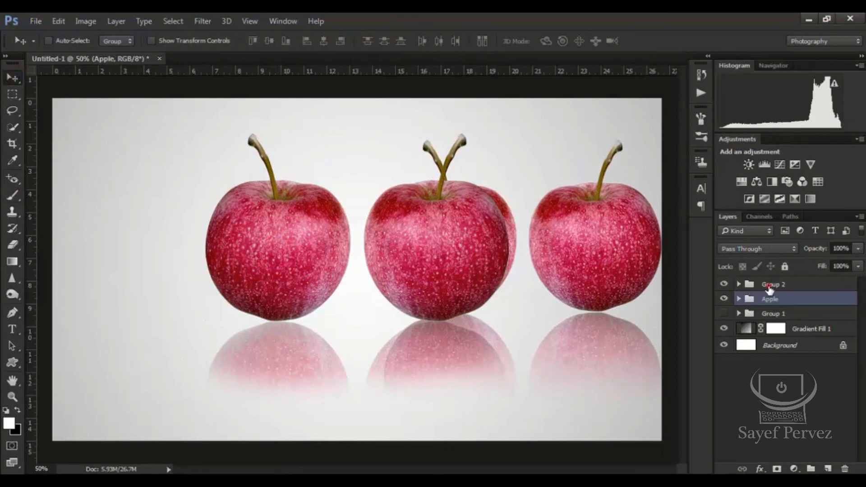
{"action": "left_click", "coordinate": [769, 288]}
{"action": "left_click_drag", "start_coordinate": [453, 255], "coordinate": [293, 247]}
{"action": "key", "text": "ctrl"}
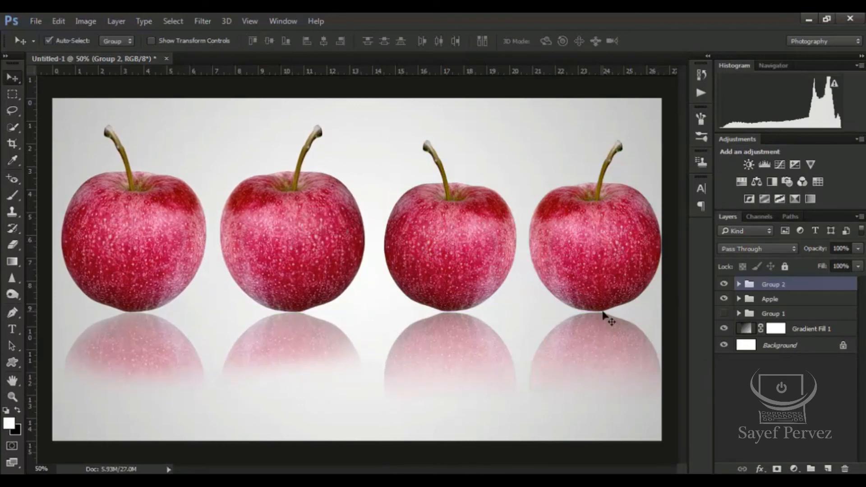
{"action": "key", "text": "ctrl+minus"}
{"action": "key", "text": "ctrl+minus"}
{"action": "key", "text": "ctrl+plus"}
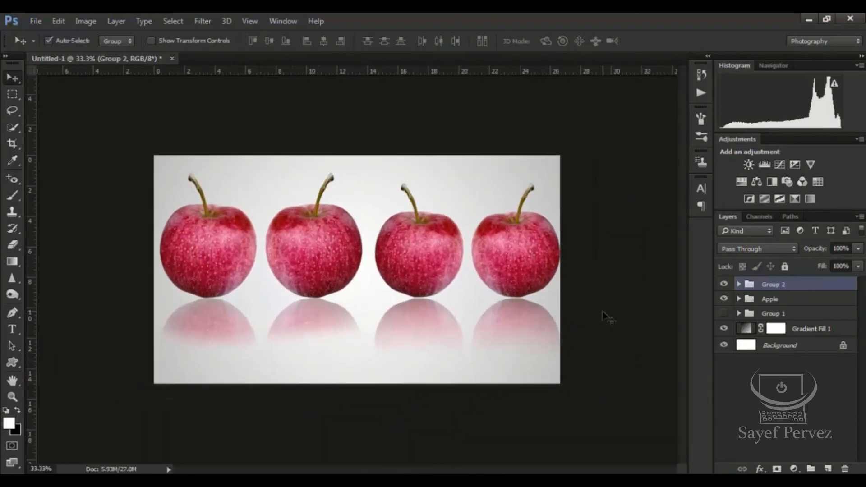
{"action": "key", "text": "ctrl+plus"}
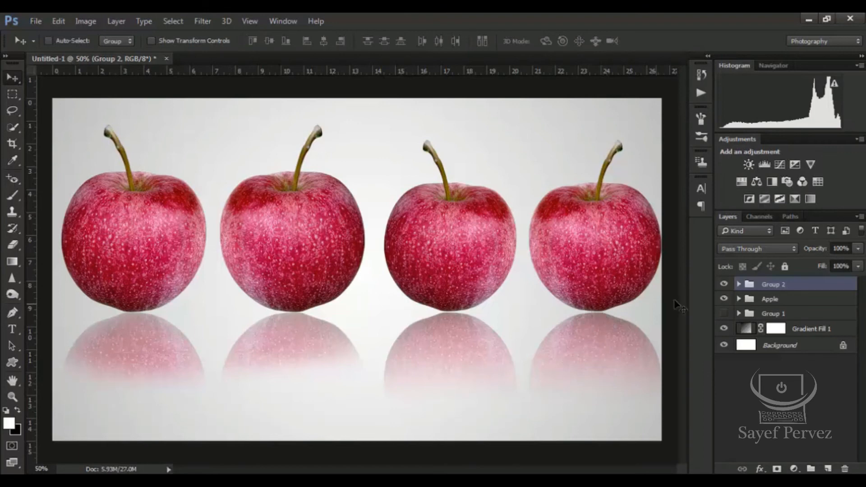
Hide Group 2 and the Apple group, and place Watermelon.png as a linked image, enlarged to about 104.5% at the canvas centre
{"action": "left_click_drag", "start_coordinate": [725, 287], "coordinate": [721, 298]}
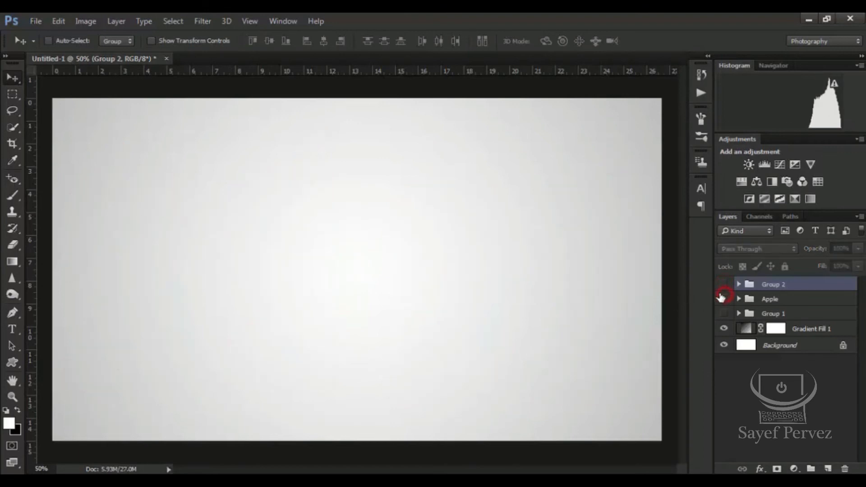
{"action": "left_click", "coordinate": [36, 22]}
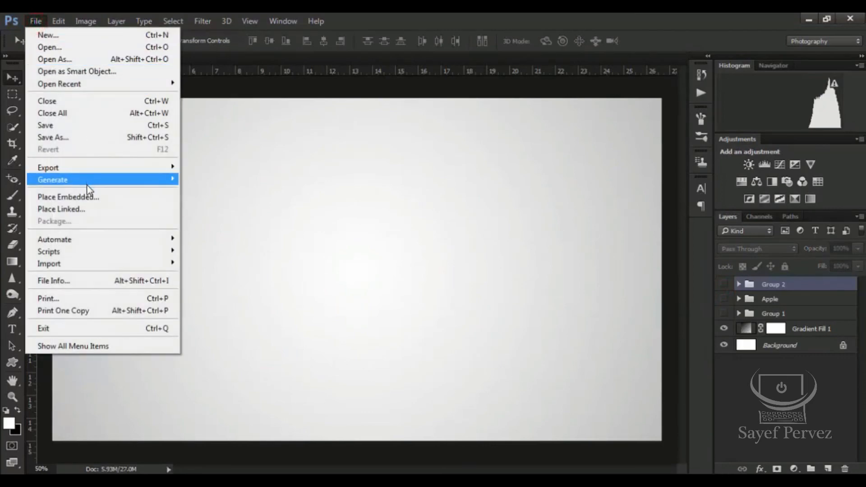
{"action": "left_click", "coordinate": [92, 209]}
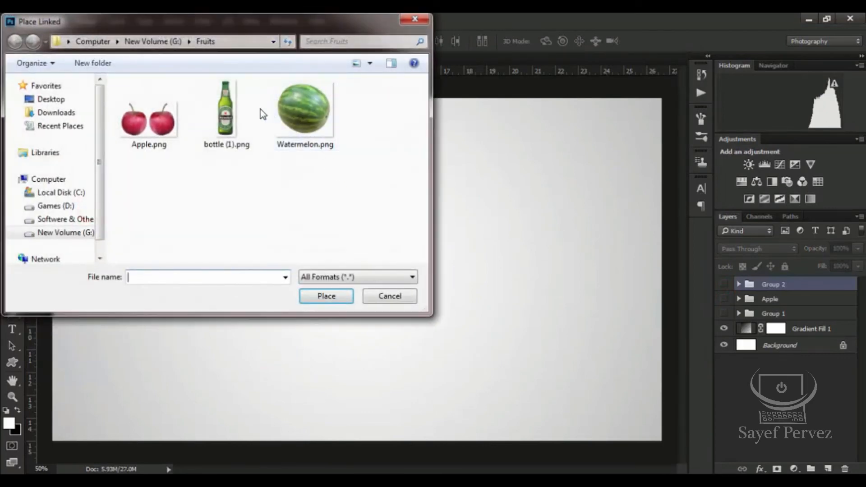
{"action": "left_click", "coordinate": [293, 111]}
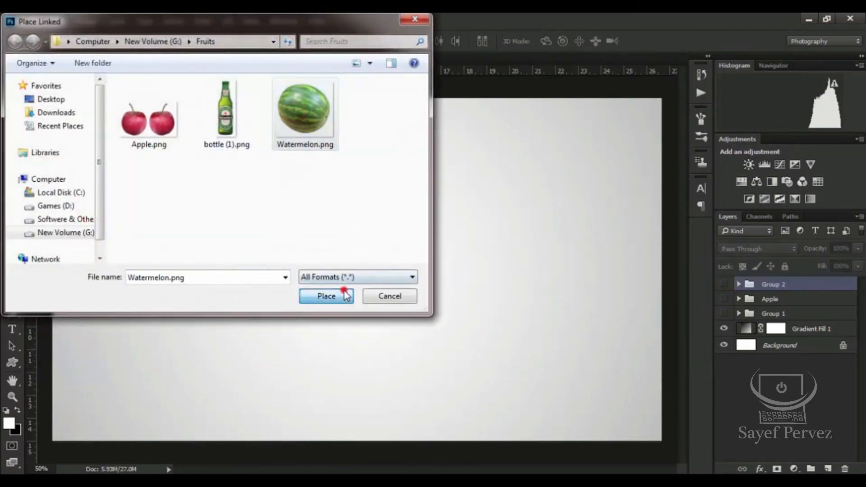
{"action": "left_click", "coordinate": [326, 296]}
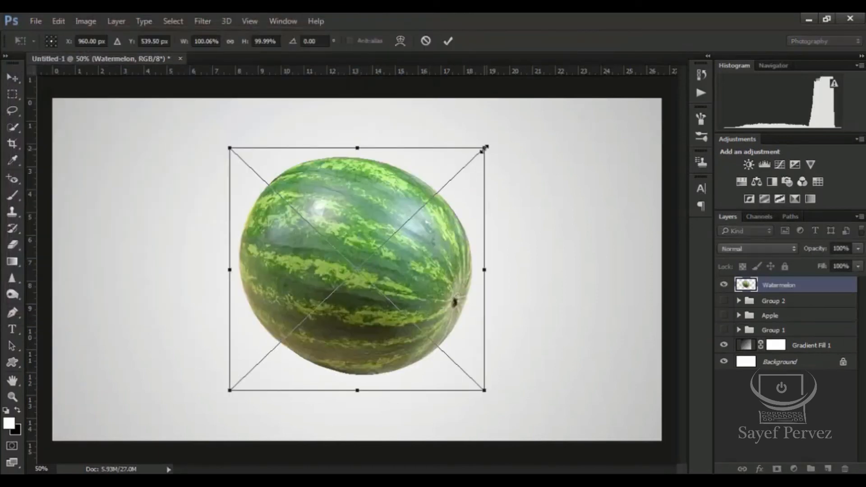
{"action": "left_click_drag", "start_coordinate": [485, 148], "coordinate": [483, 147]}
{"action": "left_click", "coordinate": [448, 41]}
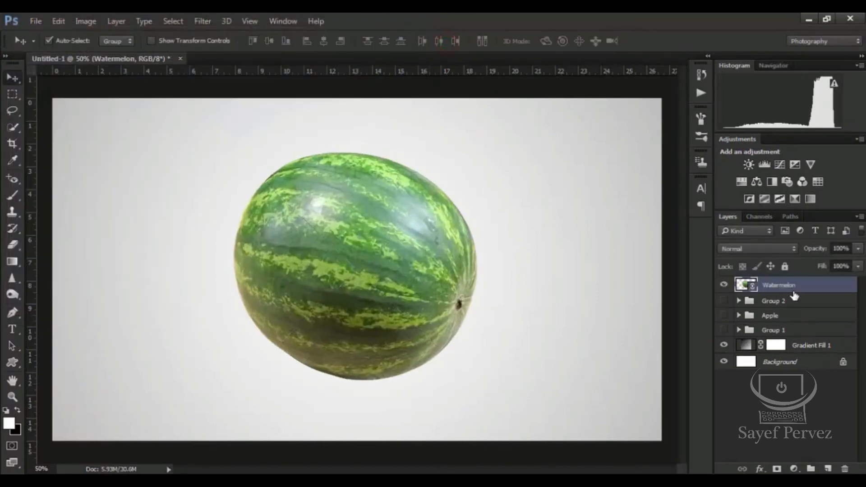
Duplicate the Watermelon layer, flip the copy vertically and move it directly beneath the original melon as its reflection
{"action": "key", "text": "ctrl+j"}
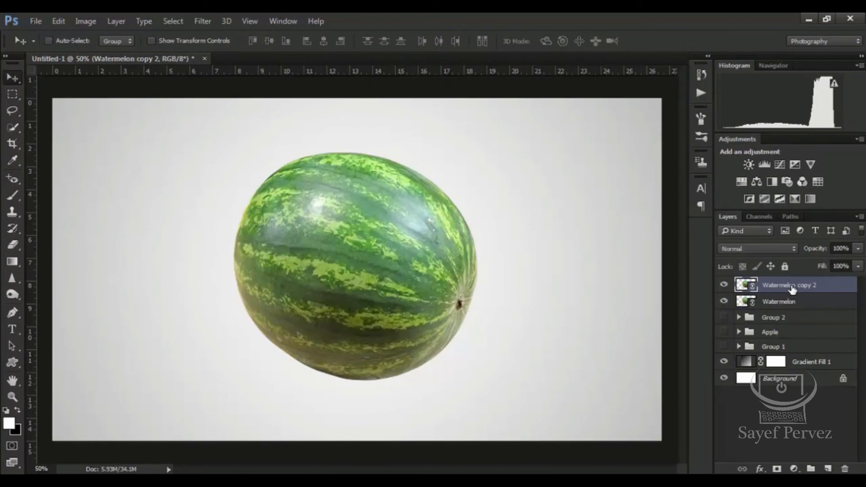
{"action": "key", "text": "ctrl+t"}
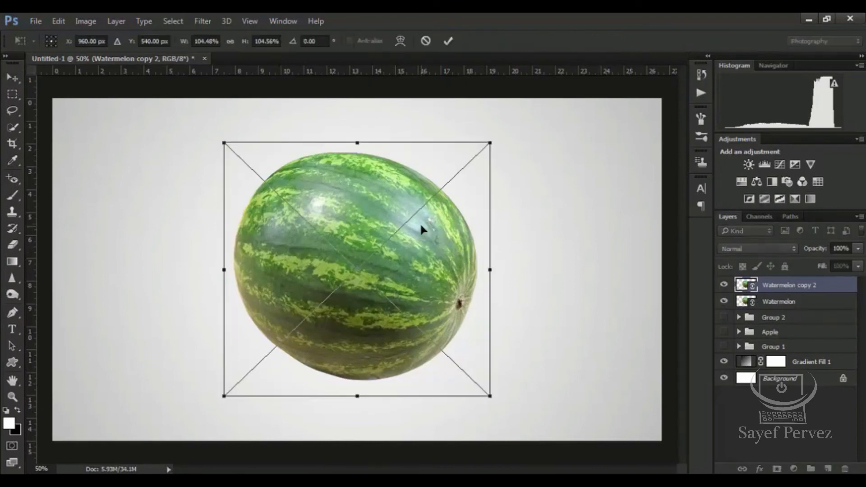
{"action": "right_click", "coordinate": [420, 226]}
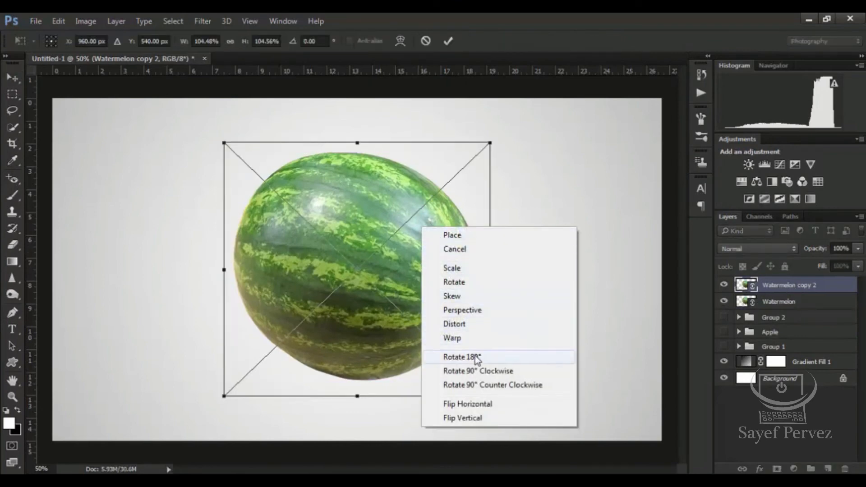
{"action": "left_click", "coordinate": [480, 423]}
{"action": "left_click_drag", "start_coordinate": [411, 252], "coordinate": [421, 375]}
{"action": "left_click_drag", "start_coordinate": [416, 251], "coordinate": [400, 462]}
{"action": "left_click_drag", "start_coordinate": [377, 396], "coordinate": [377, 411]}
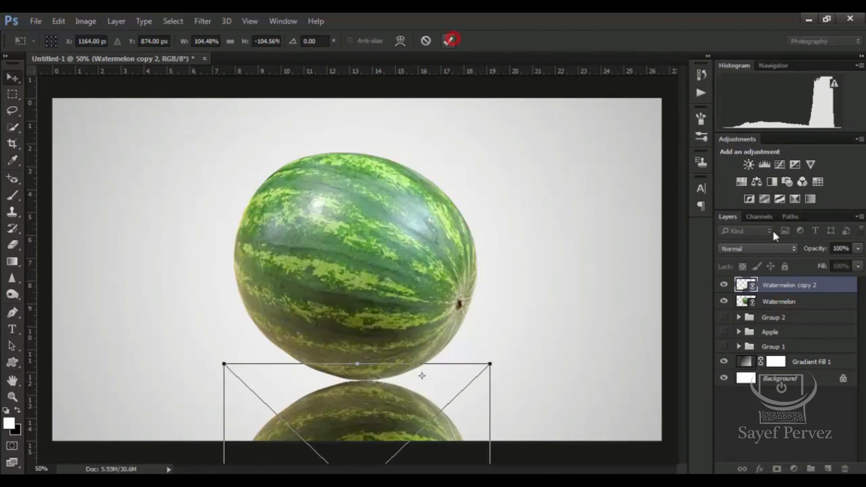
{"action": "left_click", "coordinate": [449, 40]}
Scale the watermelon and its flipped copy together to about 75% and move them up so more of the reflection fits the canvas
{"action": "left_click", "coordinate": [792, 302], "text": "shift"}
{"action": "key", "text": "ctrl+t"}
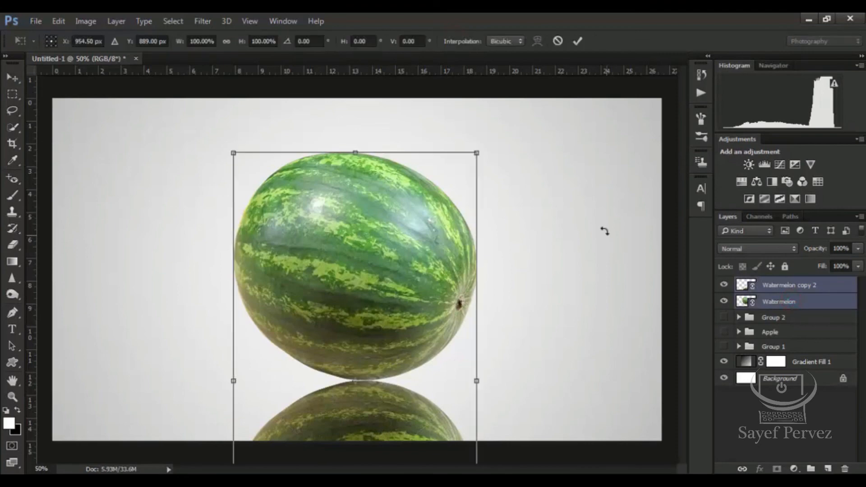
{"action": "left_click_drag", "start_coordinate": [478, 151], "coordinate": [450, 201]}
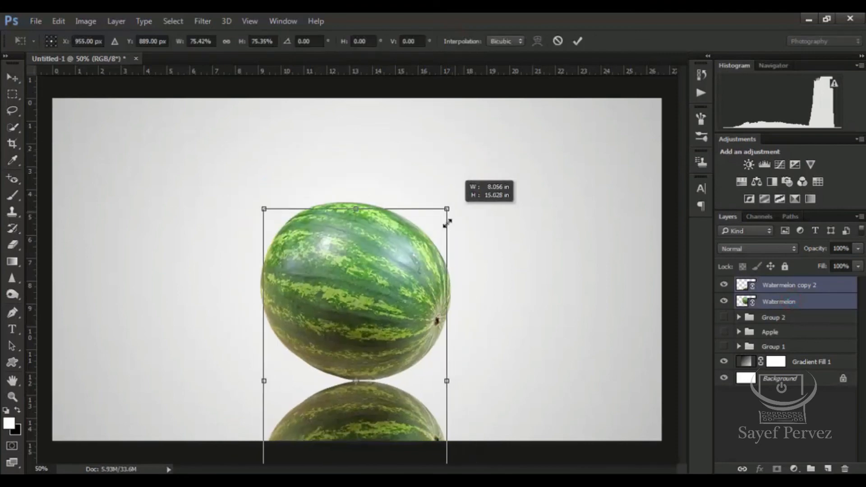
{"action": "left_click_drag", "start_coordinate": [400, 266], "coordinate": [412, 209]}
{"action": "left_click", "coordinate": [578, 42]}
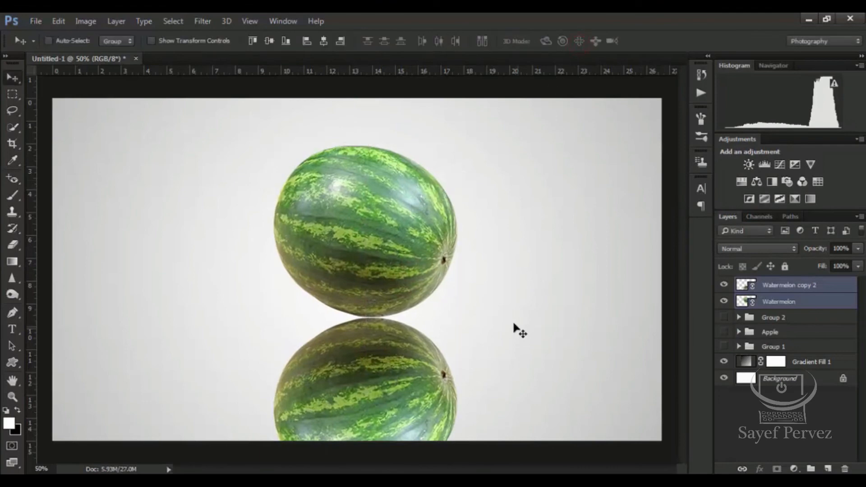
Add a white layer mask to the Watermelon copy 2 layer
{"action": "left_click", "coordinate": [817, 295]}
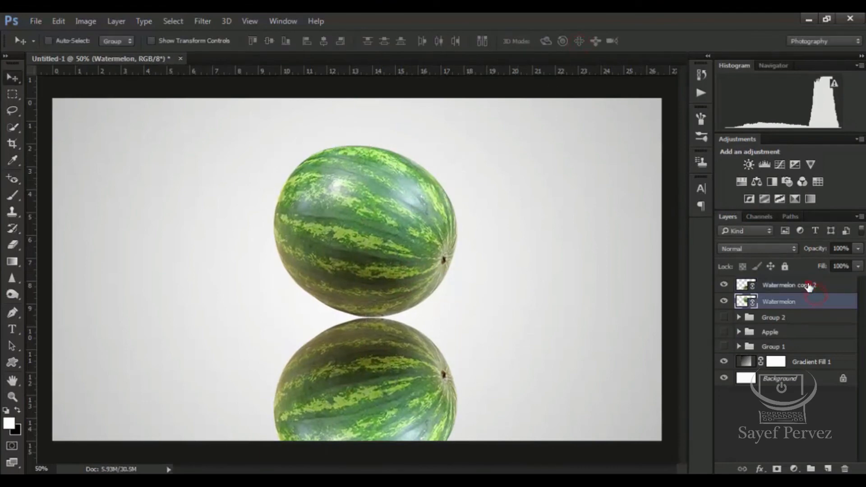
{"action": "left_click", "coordinate": [807, 285]}
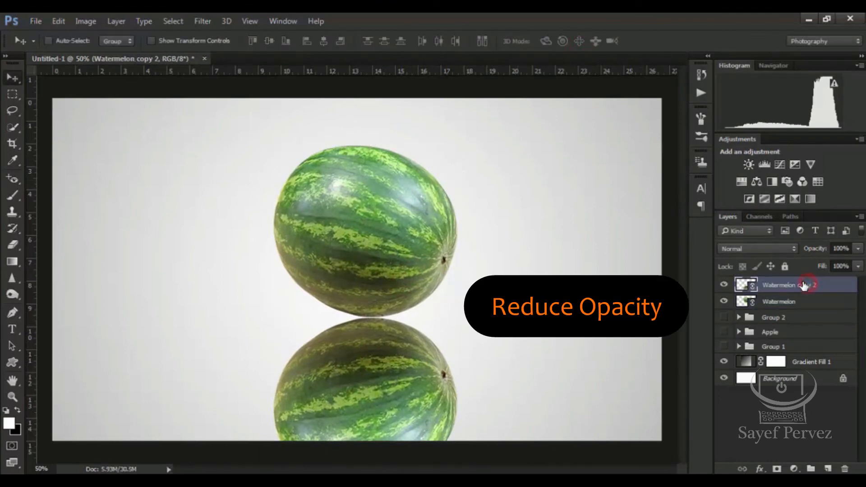
{"action": "left_click", "coordinate": [723, 284]}
{"action": "left_click", "coordinate": [724, 285]}
{"action": "left_click", "coordinate": [776, 469]}
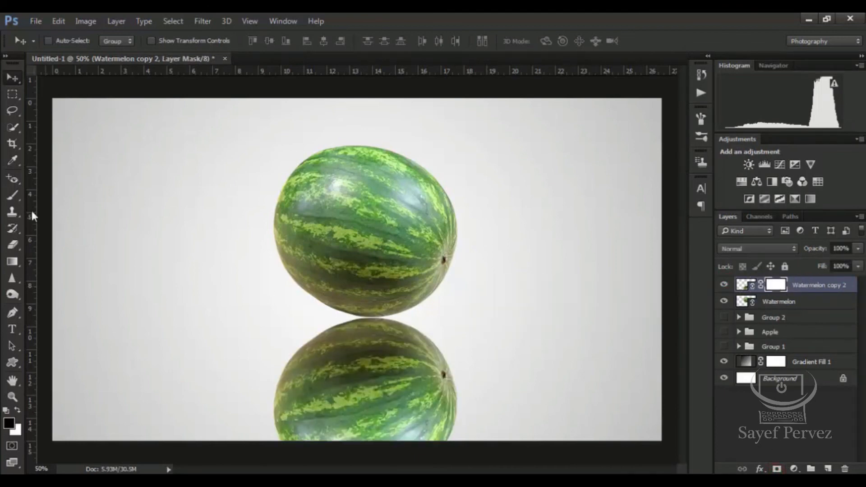
Paint the mask with a soft black 300 px brush at 0% hardness across the lower part of the watermelon reflection
{"action": "left_click_drag", "start_coordinate": [13, 194], "coordinate": [135, 195]}
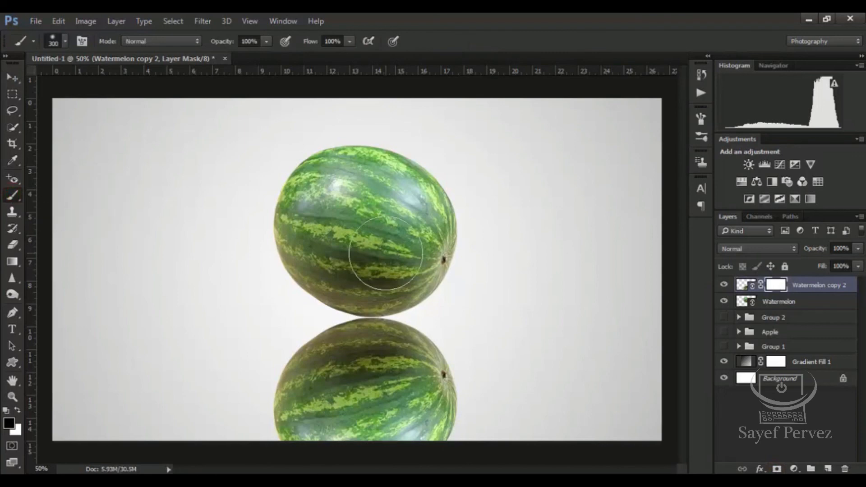
{"action": "right_click", "coordinate": [458, 248]}
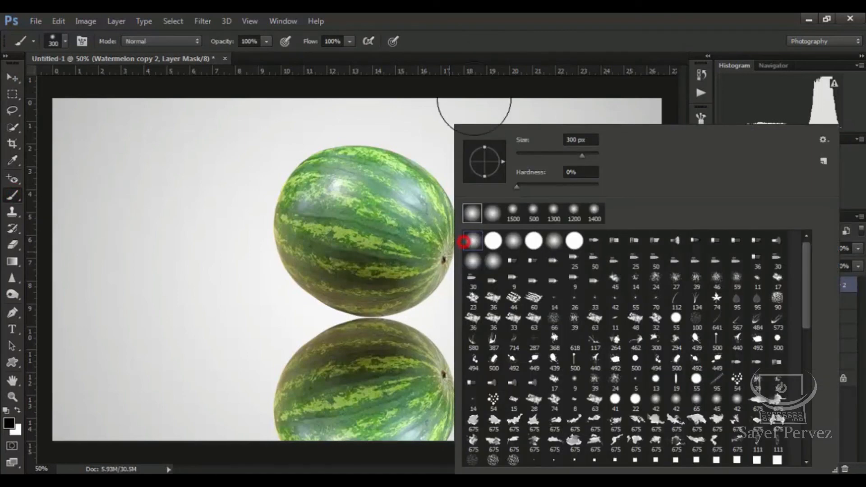
{"action": "left_click", "coordinate": [468, 39]}
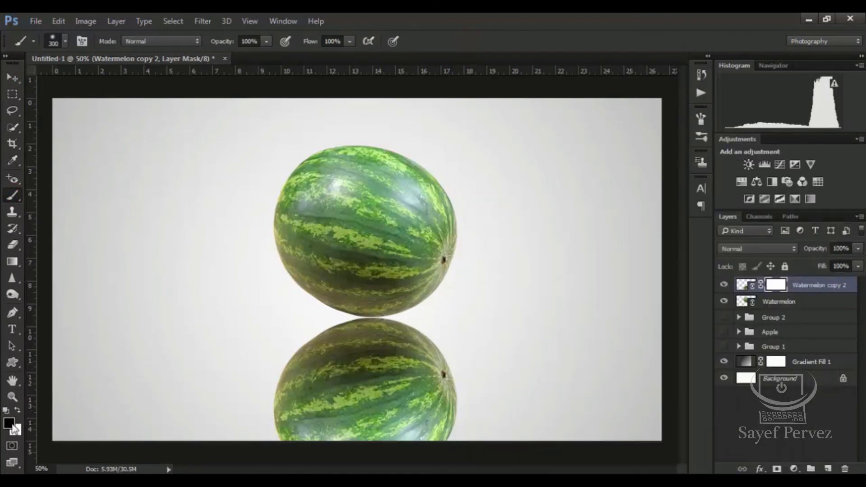
{"action": "mouse_move", "coordinate": [482, 416]}
{"action": "left_mouse_down"}
{"action": "mouse_move", "coordinate": [315, 416]}
{"action": "mouse_move", "coordinate": [506, 410]}
{"action": "left_mouse_up"}
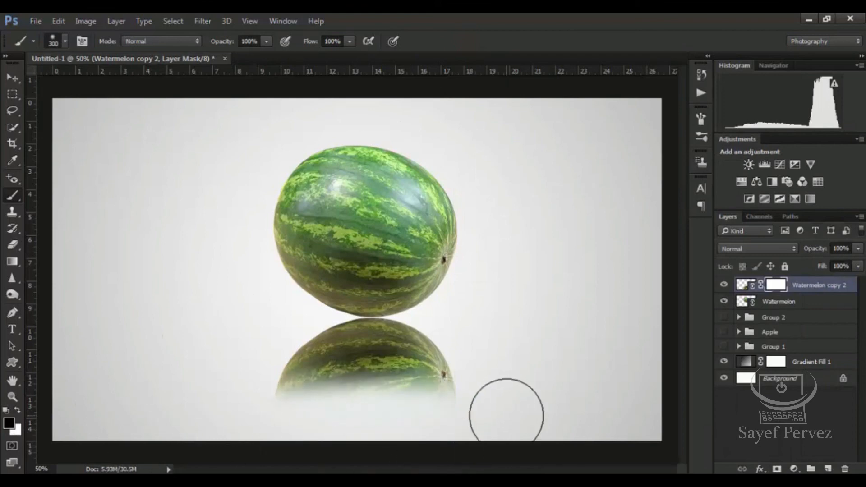
Reduce the opacity of the watermelon reflection layer to 40%
{"action": "left_click", "coordinate": [847, 248]}
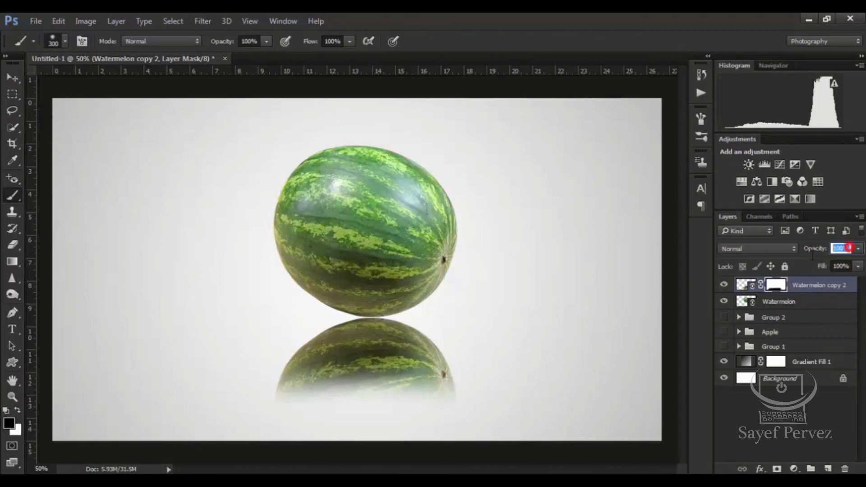
{"action": "type", "text": "40"}
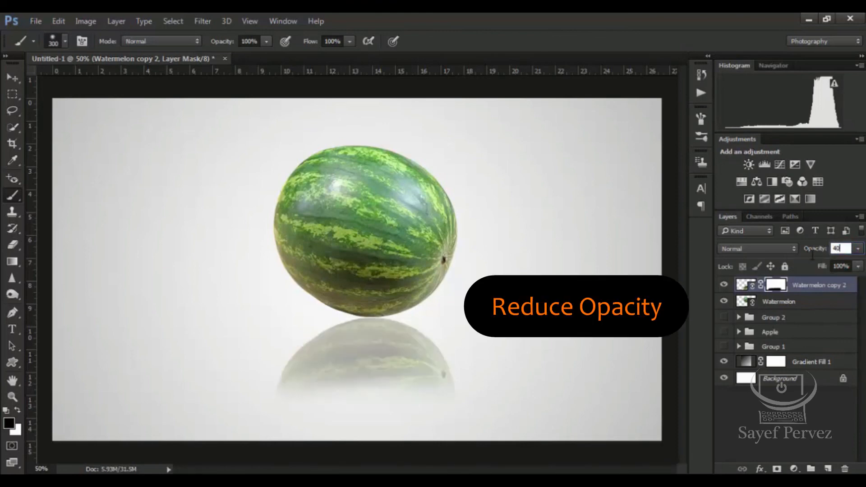
{"action": "left_click", "coordinate": [12, 78]}
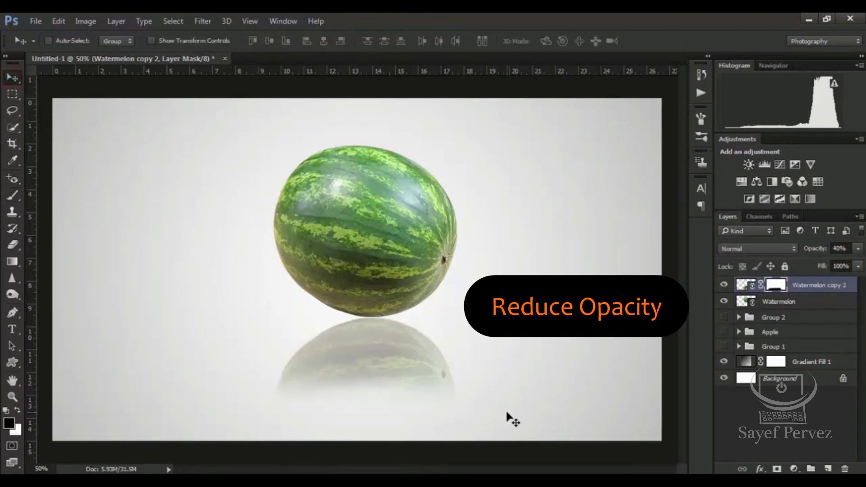
Brush more black onto the reflection's mask along its lower edge and sides to fade it higher, and return to the Move tool
{"action": "left_click", "coordinate": [17, 196]}
{"action": "mouse_move", "coordinate": [537, 329]}
{"action": "left_mouse_down"}
{"action": "mouse_move", "coordinate": [163, 430]}
{"action": "mouse_move", "coordinate": [169, 422]}
{"action": "left_mouse_up"}
{"action": "left_click_drag", "start_coordinate": [210, 368], "coordinate": [735, 416]}
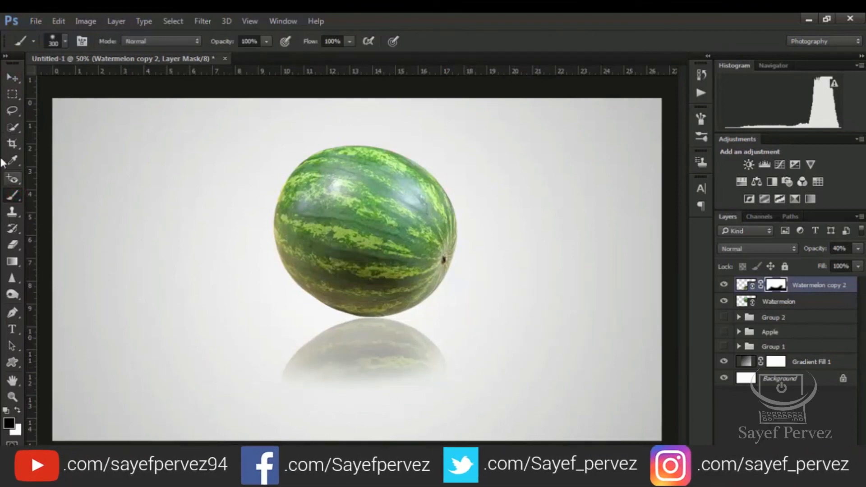
{"action": "left_click", "coordinate": [15, 77]}
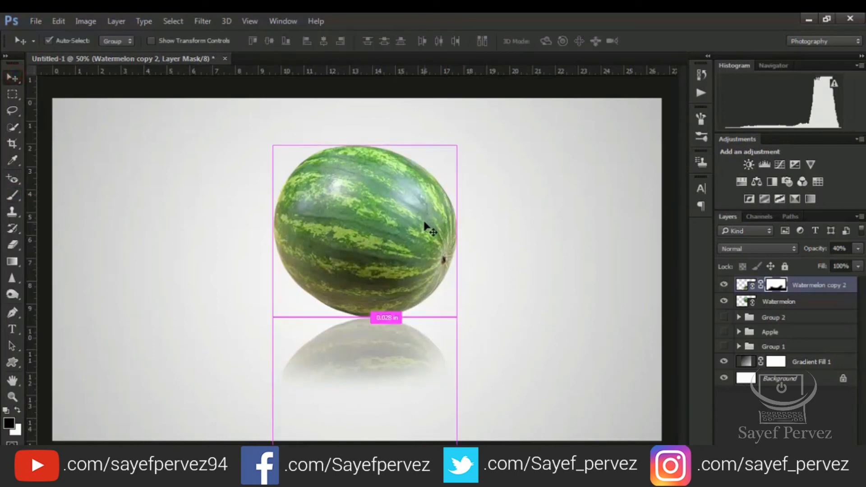